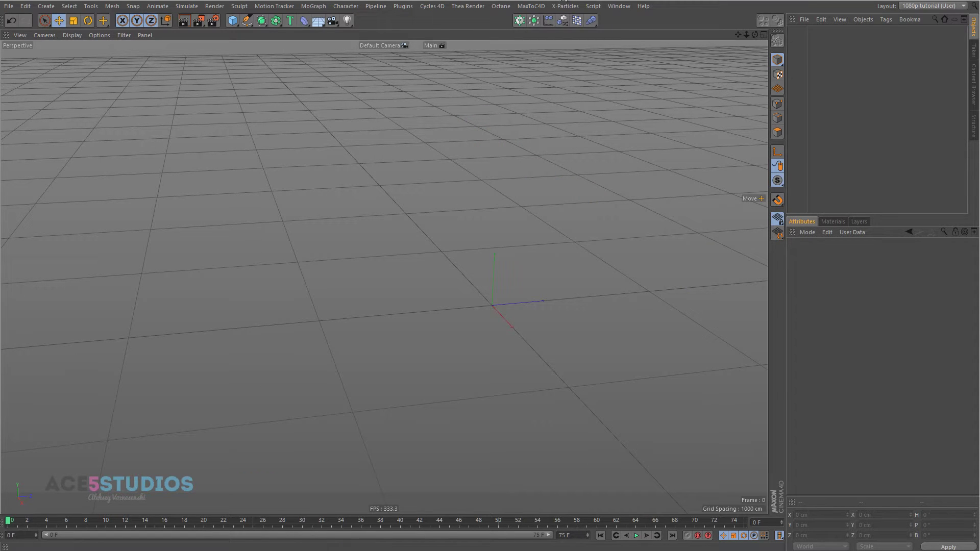
Add a Plain effector and raise its Modify Clone slider in the Parameter tab
left_click(547, 21)
left_click(892, 255)
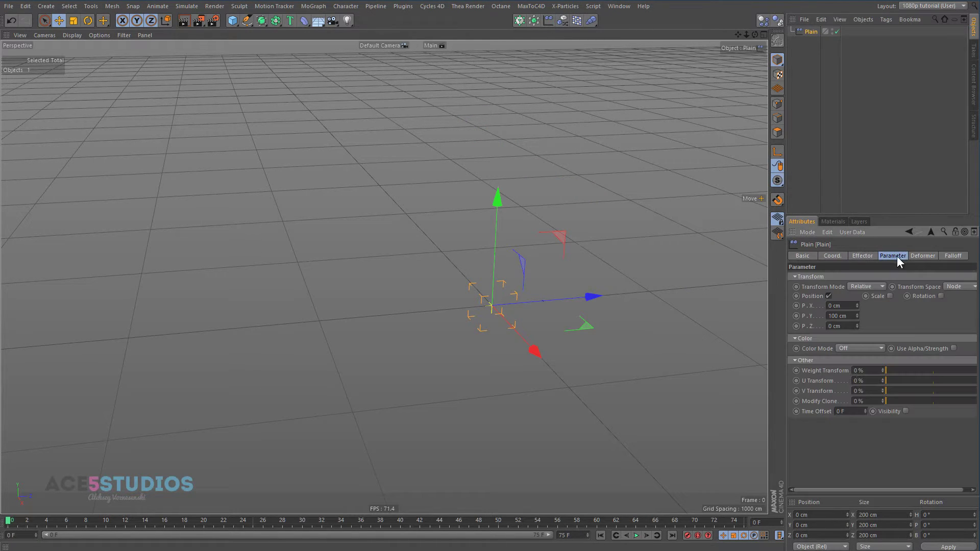
mouse_move(897, 404)
left_mouse_down()
mouse_move(977, 411)
mouse_move(789, 412)
left_mouse_up()
Add a Cloner with a Sphere parented under it, and delete the Plain effector
left_click(520, 20)
left_click_drag(232, 20, 437, 56)
left_click_drag(814, 32, 813, 45)
left_click(810, 51)
key("Delete")
Space Cloner.1's clones 292 cm apart along X with a count of 8
left_click(814, 33)
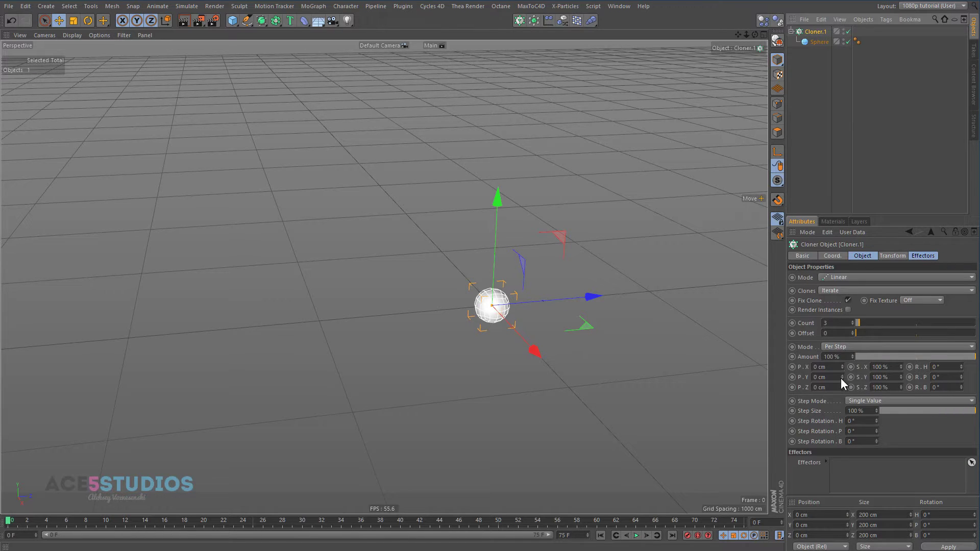
left_click_drag(841, 367, 841, 367)
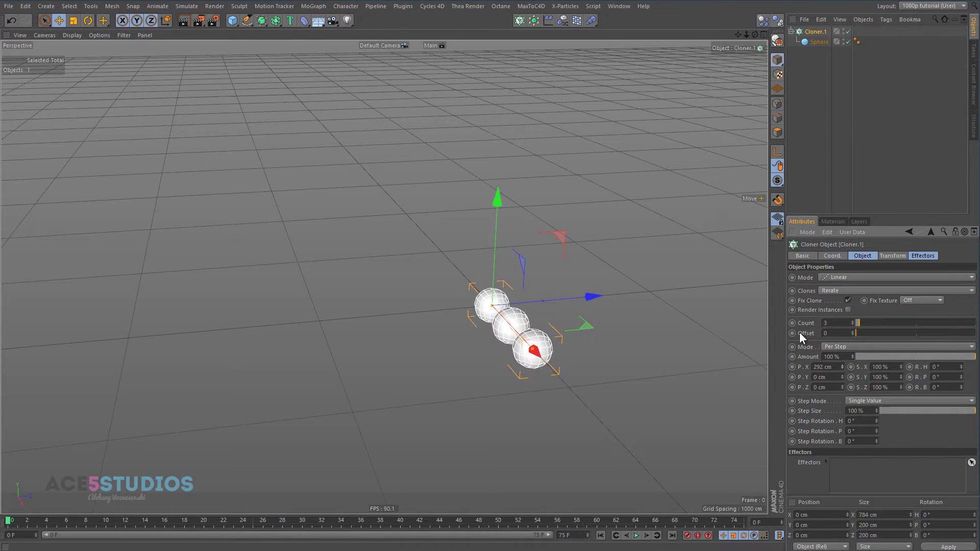
scroll(835, 324, "up", 2)
scroll(836, 324, "up", 3)
left_click_drag(552, 358, 666, 332, "alt")
middle_click_drag(666, 331, 515, 280, "alt")
left_click_drag(516, 280, 483, 314, "alt")
Make the sphere editable and duplicate it inside Cloner.1
left_click(819, 42)
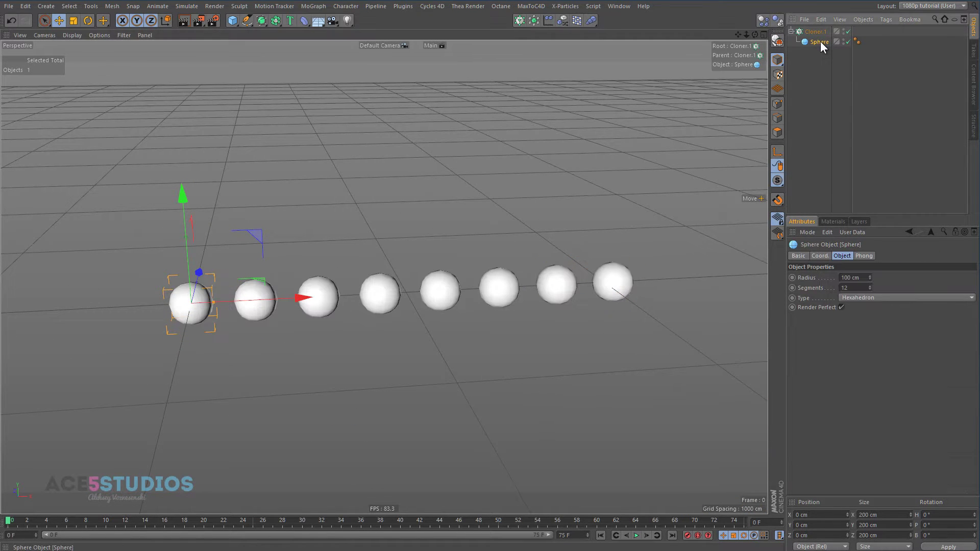
key("c")
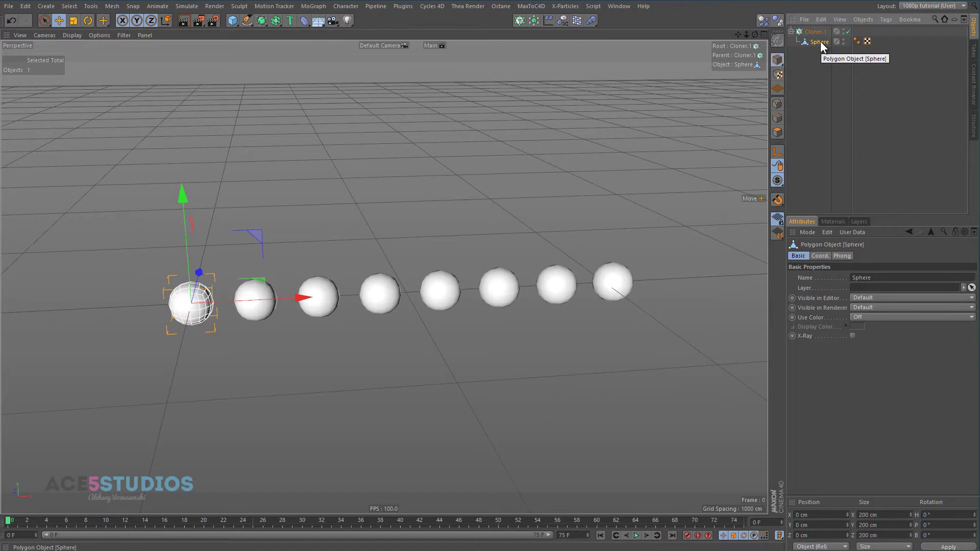
left_click_drag(816, 41, 819, 52, "ctrl")
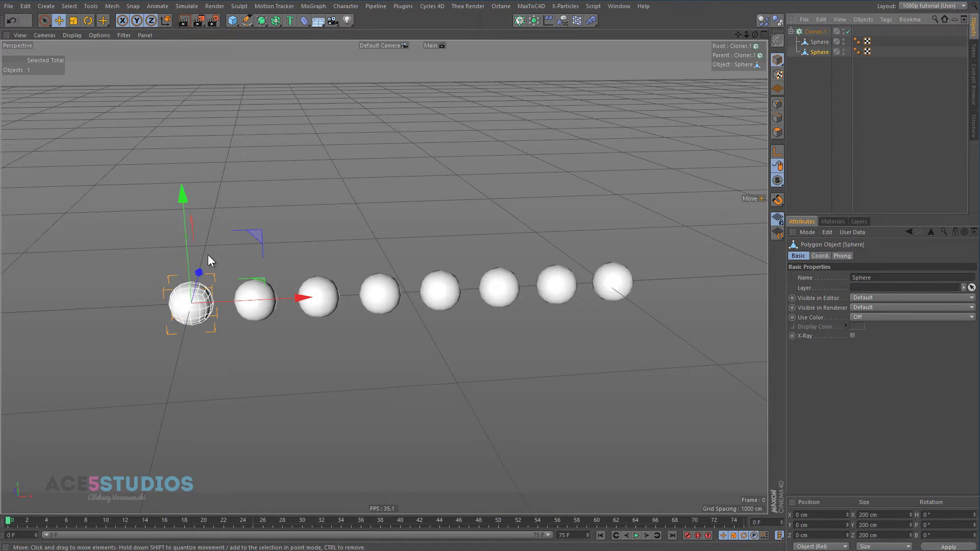
Smear the second sphere's points with the Brush into a bent V shape
key("Return")
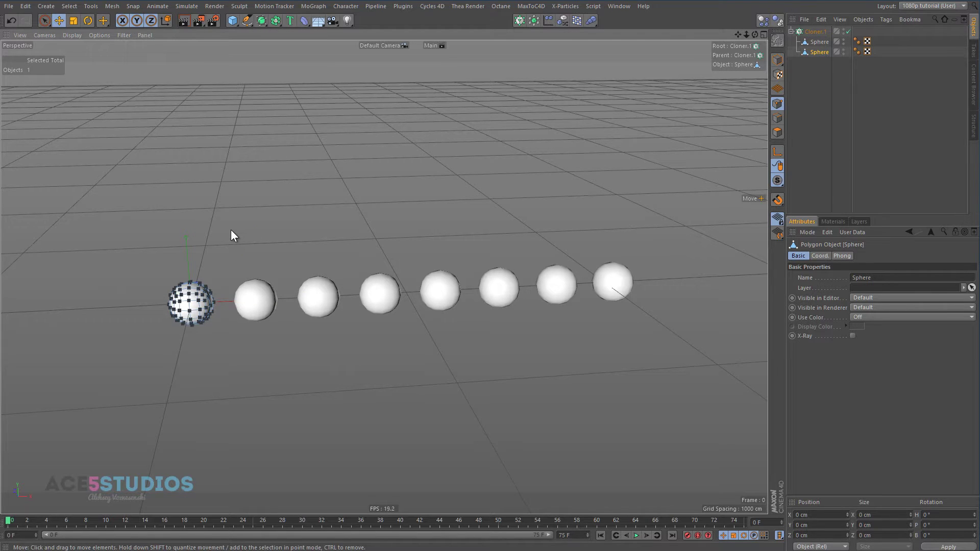
right_click(243, 225)
left_click(302, 289)
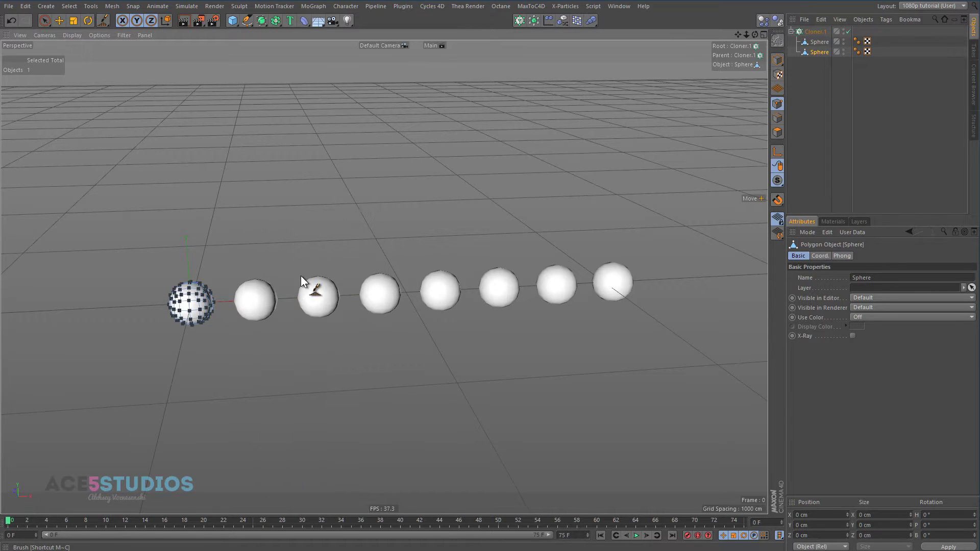
mouse_move(183, 286)
left_mouse_down("alt")
mouse_move(214, 287)
mouse_move(215, 277)
mouse_move(148, 289)
mouse_move(149, 280)
left_mouse_up("alt")
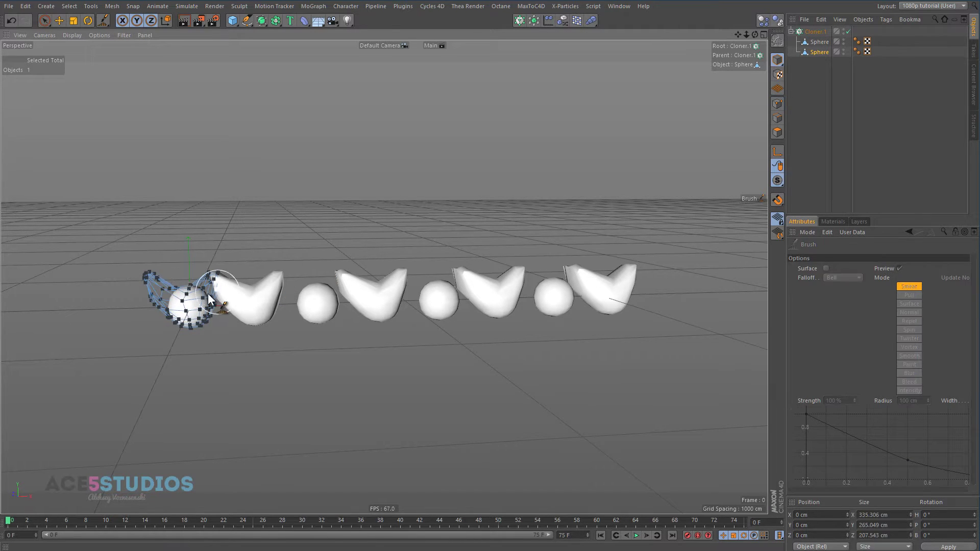
With Cloner.1 temporarily disabled, move the second sphere to X 343.994 cm
key("e")
left_click(815, 31)
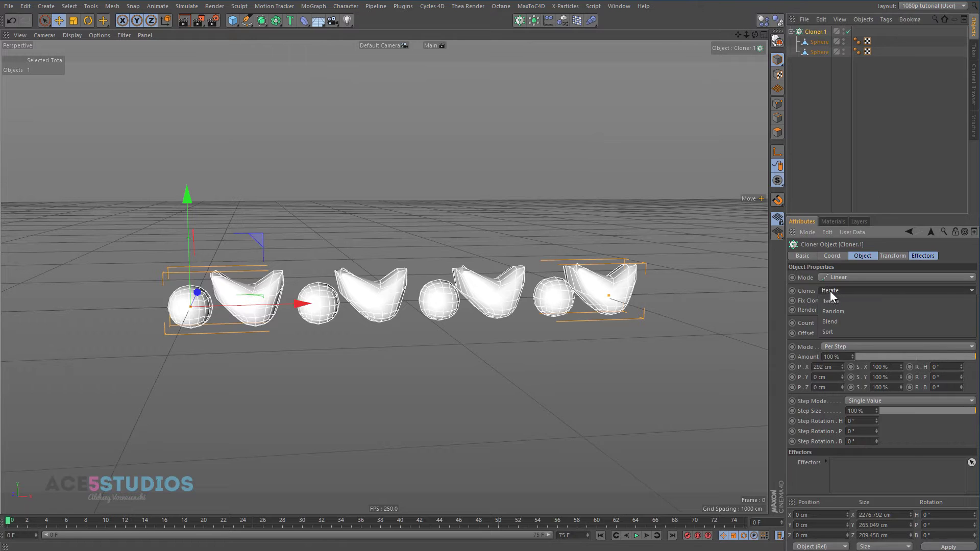
left_click(815, 43)
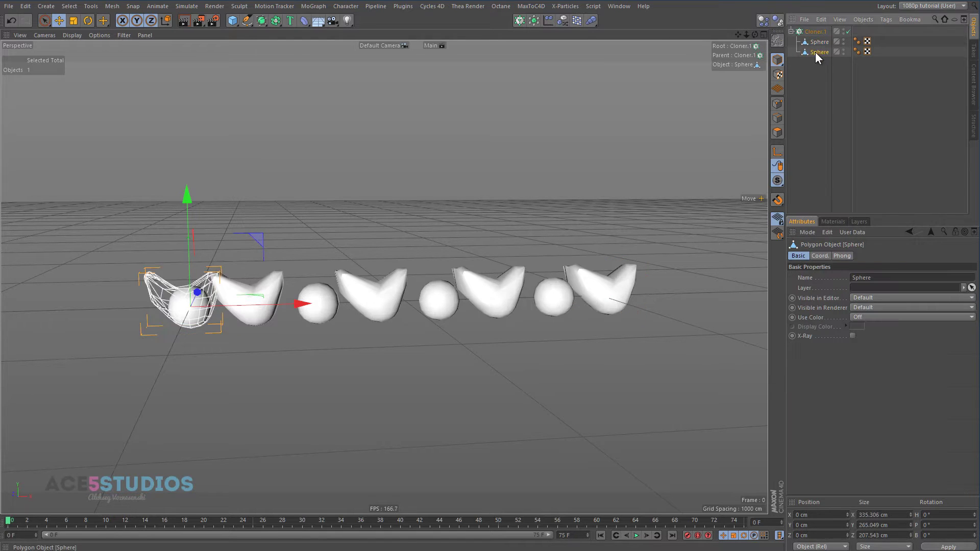
left_click(848, 31)
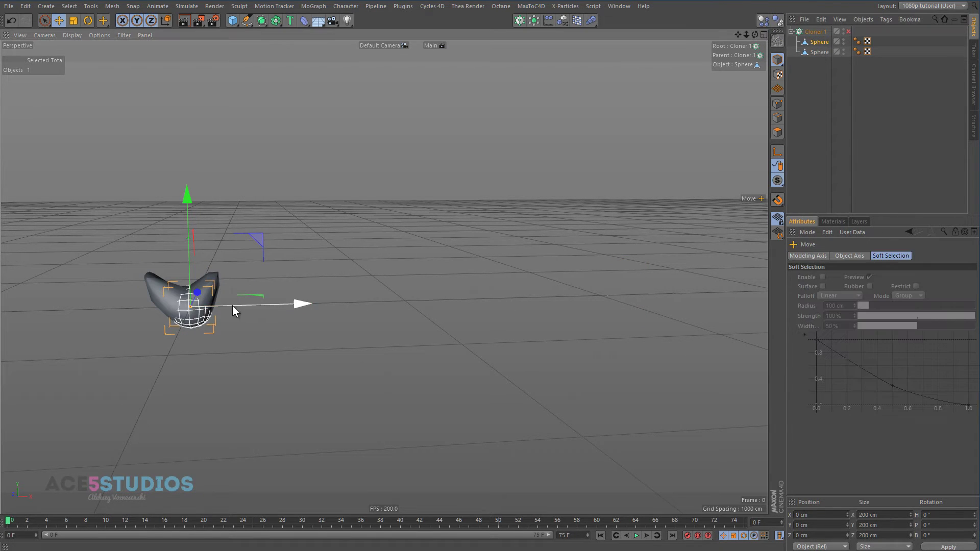
left_click_drag(300, 303, 375, 303)
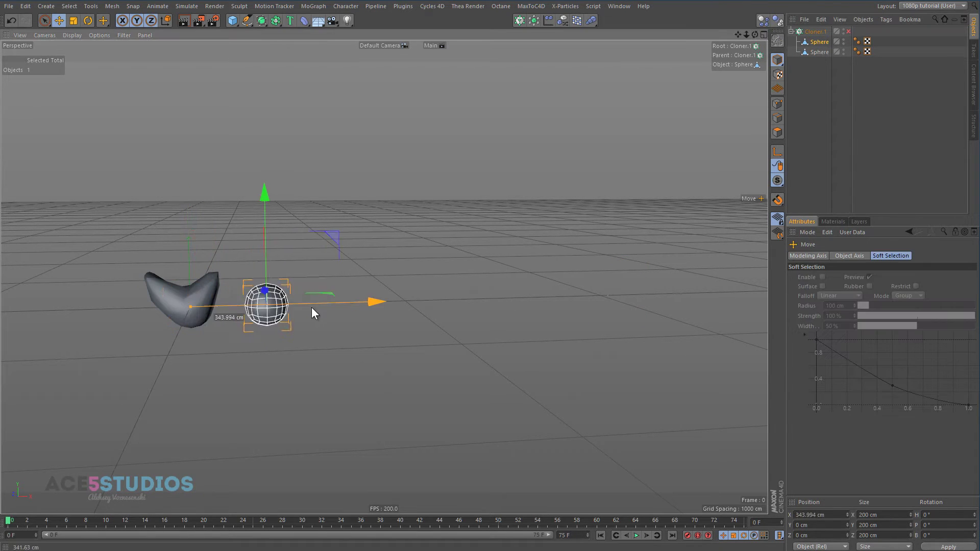
left_click(848, 31)
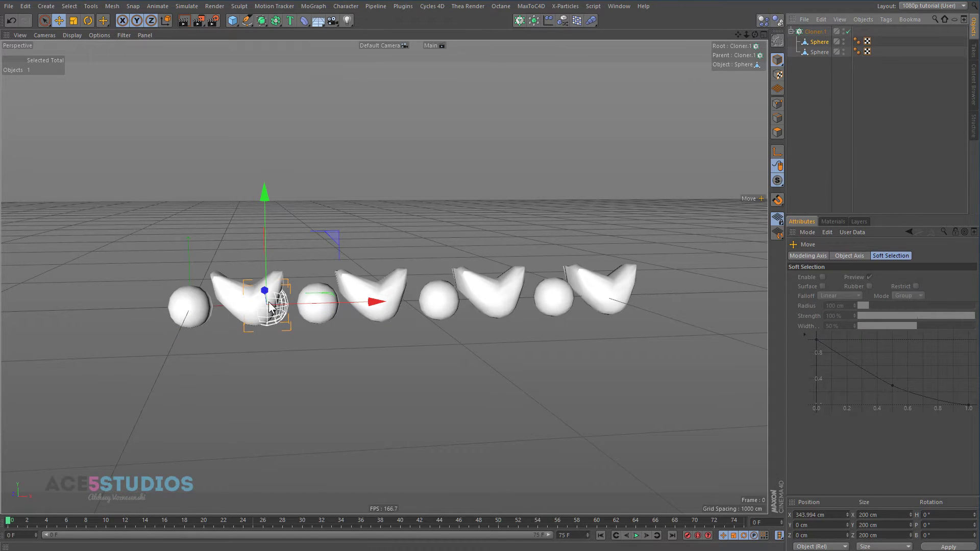
Set Cloner.1's Clones mode to Random, try several seeds, then switch to Blend
left_click(819, 34)
left_click(849, 290)
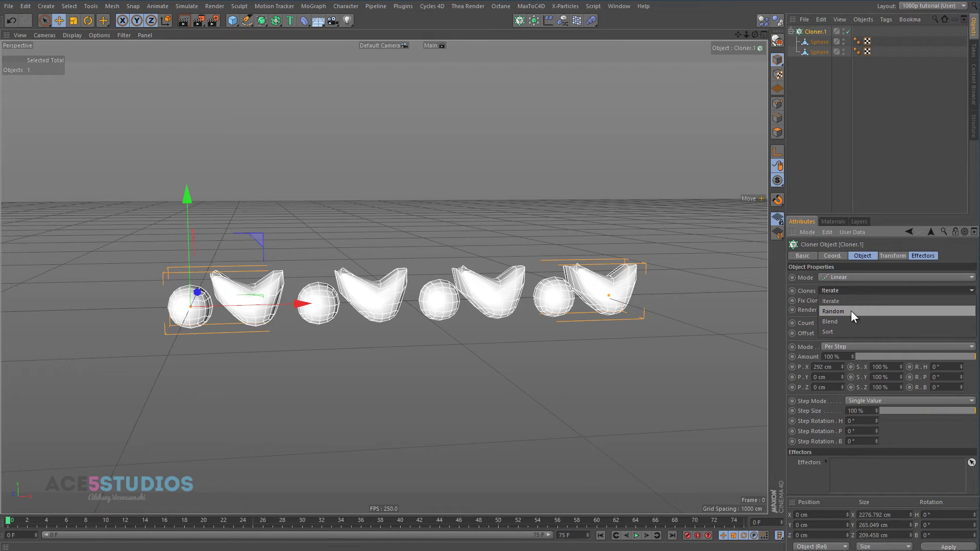
left_click(850, 311)
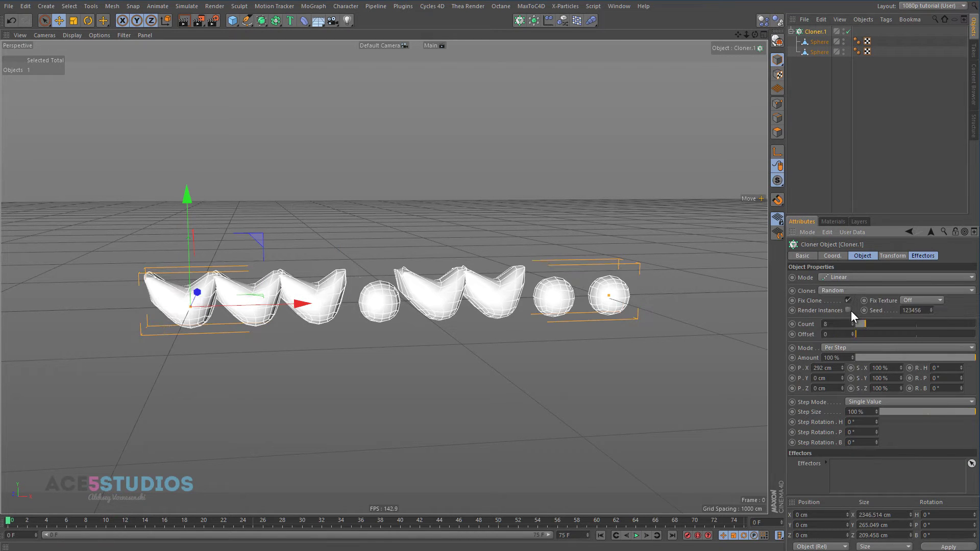
left_click(931, 309)
left_click(931, 309)
left_click(931, 310)
left_click(930, 310)
left_click(872, 288)
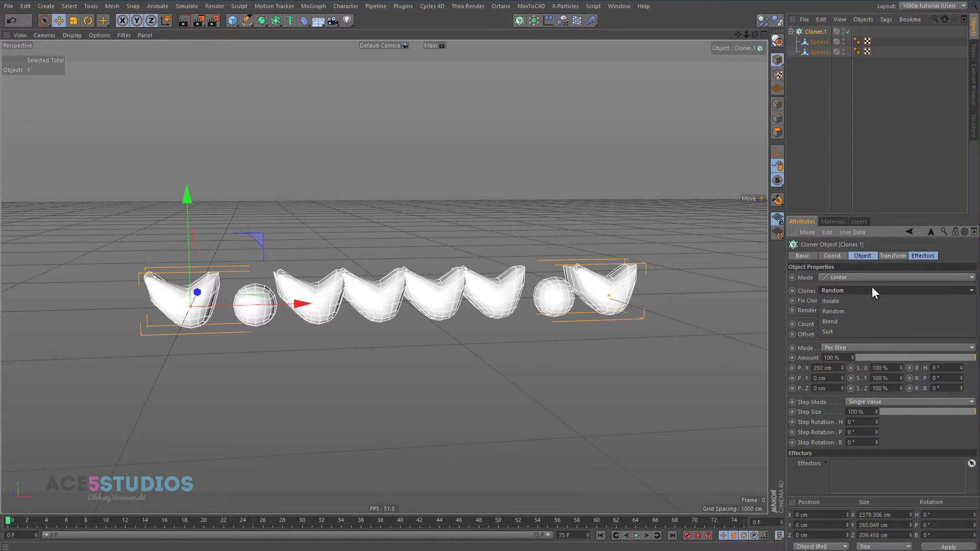
left_click(847, 321)
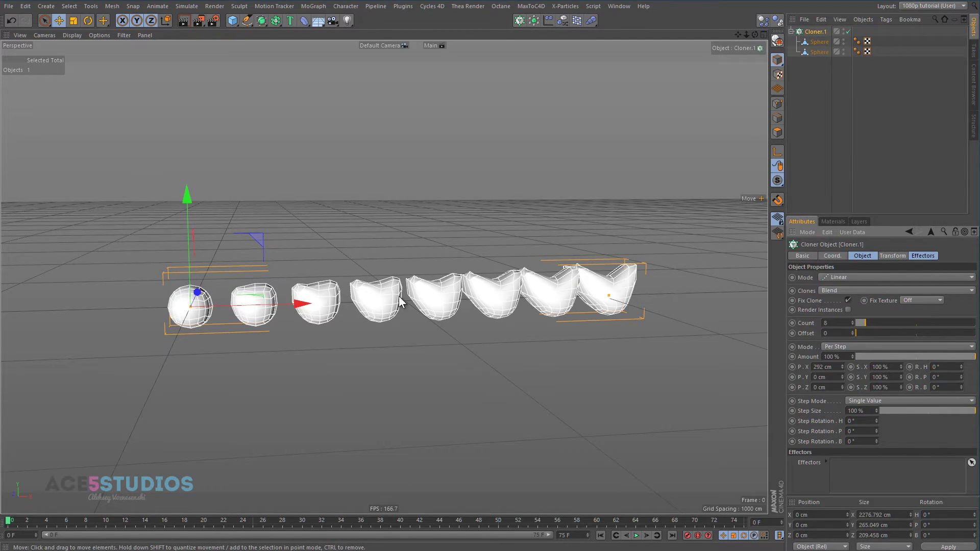
Alternate the selection between the first and second spheres to compare them
left_click(815, 42)
left_click(819, 51)
left_click(816, 41)
left_click(821, 51)
left_click(819, 43)
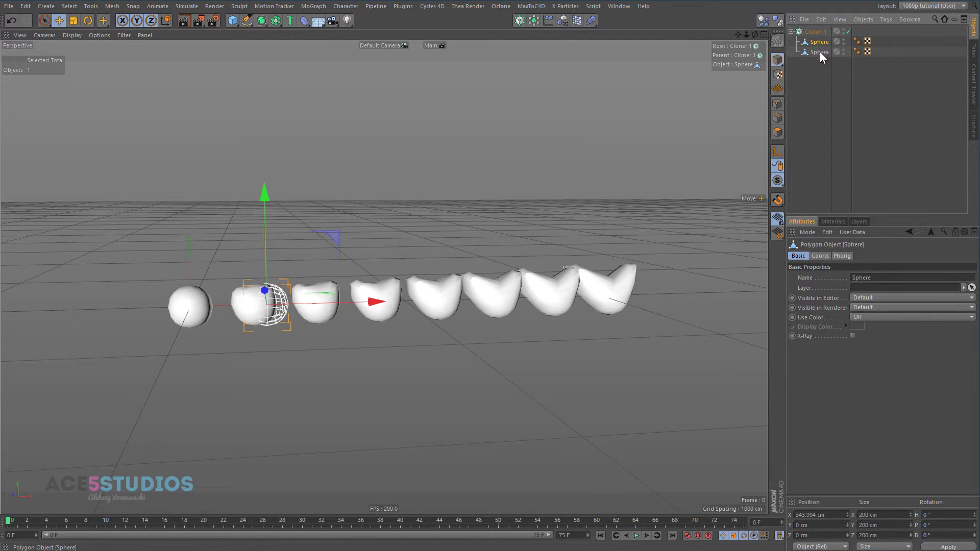
left_click(819, 52)
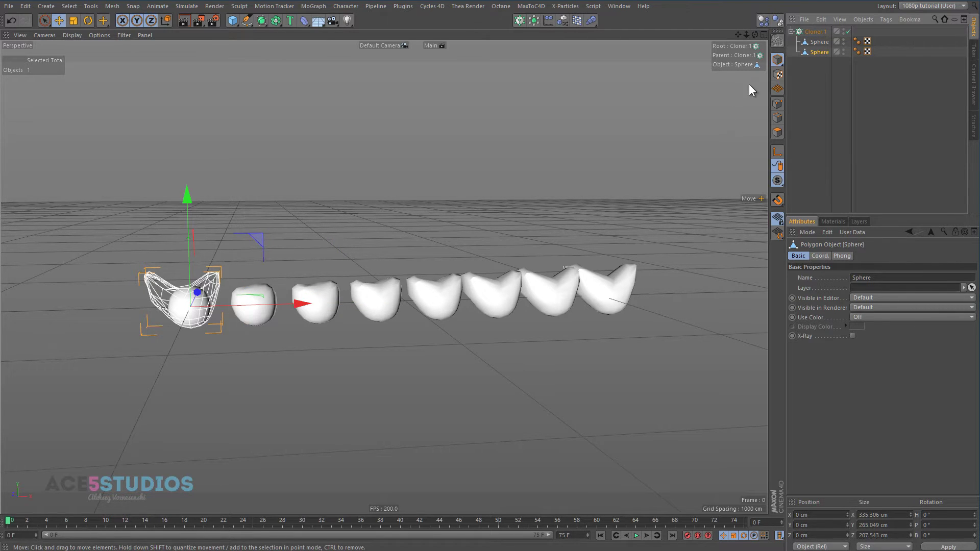
Put a Twist deformer under each sphere and set the second Twist's angle to 200°
left_click(823, 44)
left_click_drag(303, 21, 332, 54)
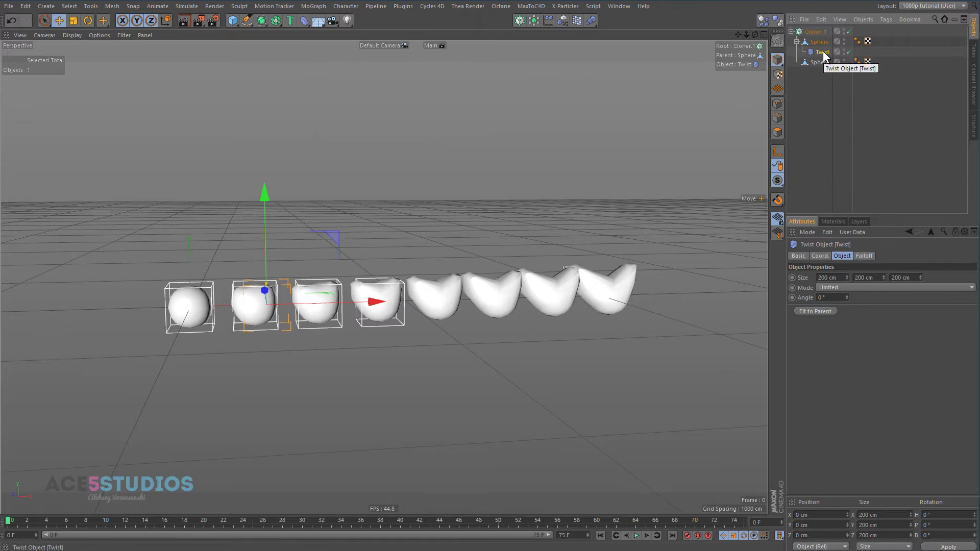
left_click_drag(823, 51, 822, 60)
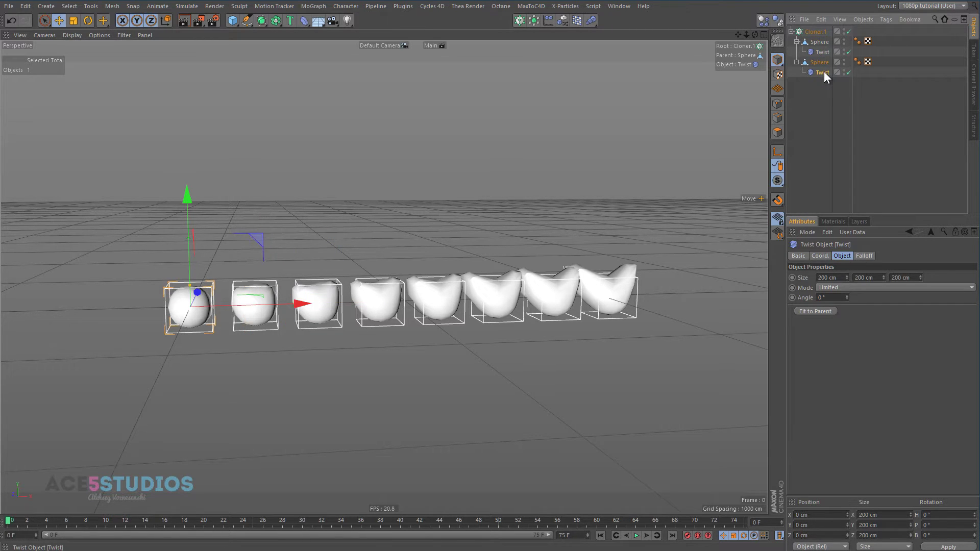
left_click_drag(848, 296, 732, 318)
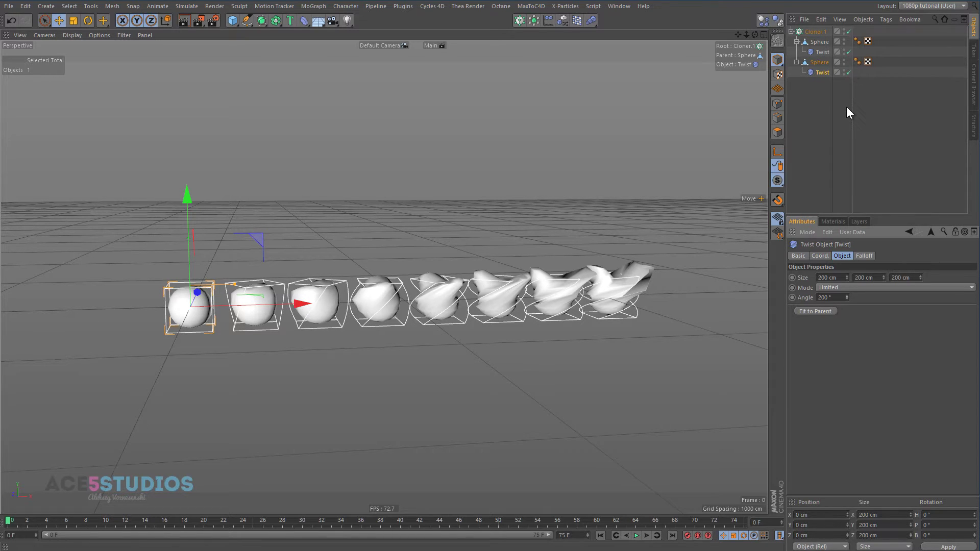
Reduce Cloner.1's count to 1 and add a new Plain effector
left_click(816, 29)
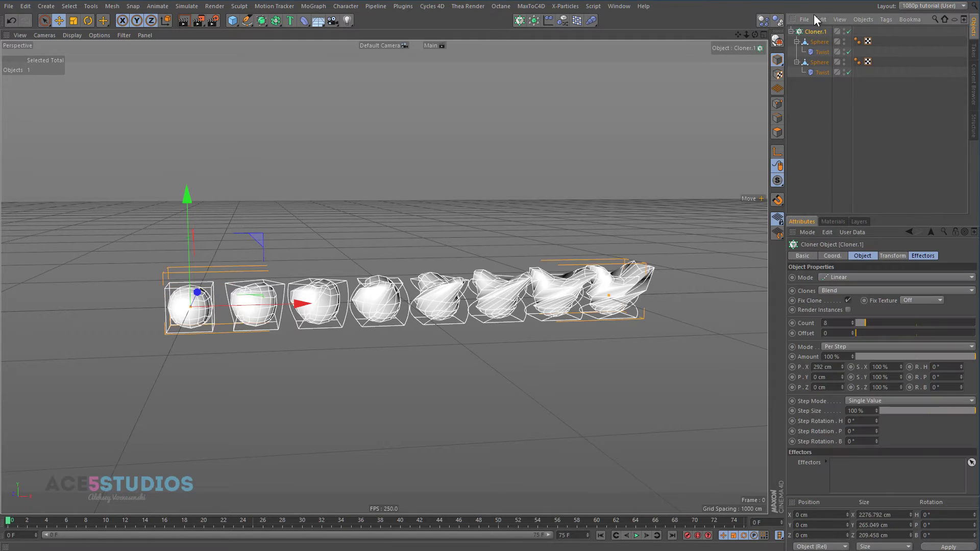
scroll(837, 321, "down", 5)
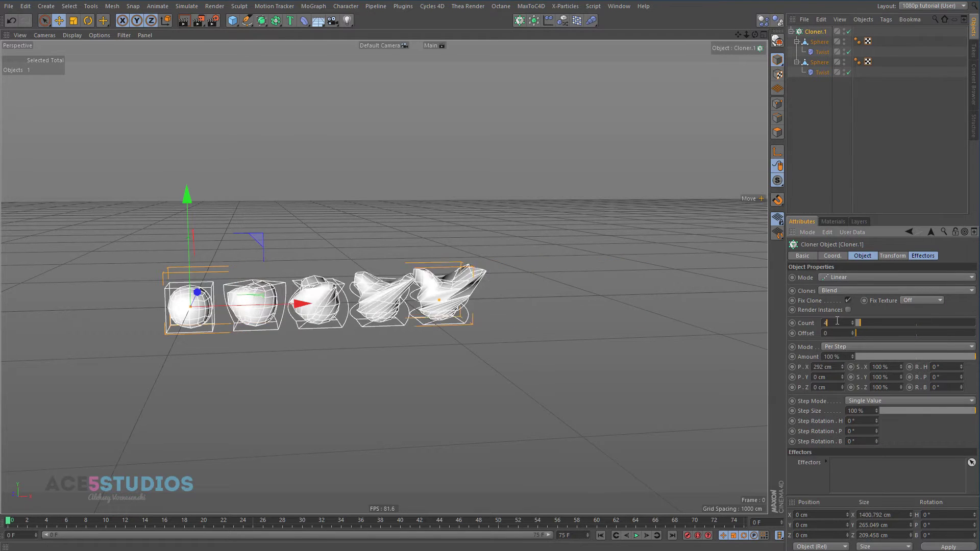
scroll(837, 320, "down", 2)
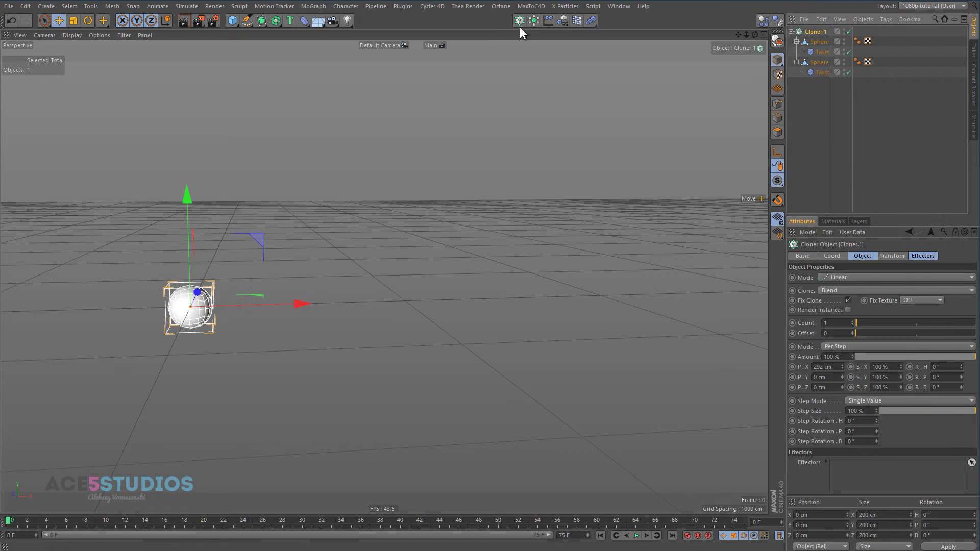
left_click(552, 21)
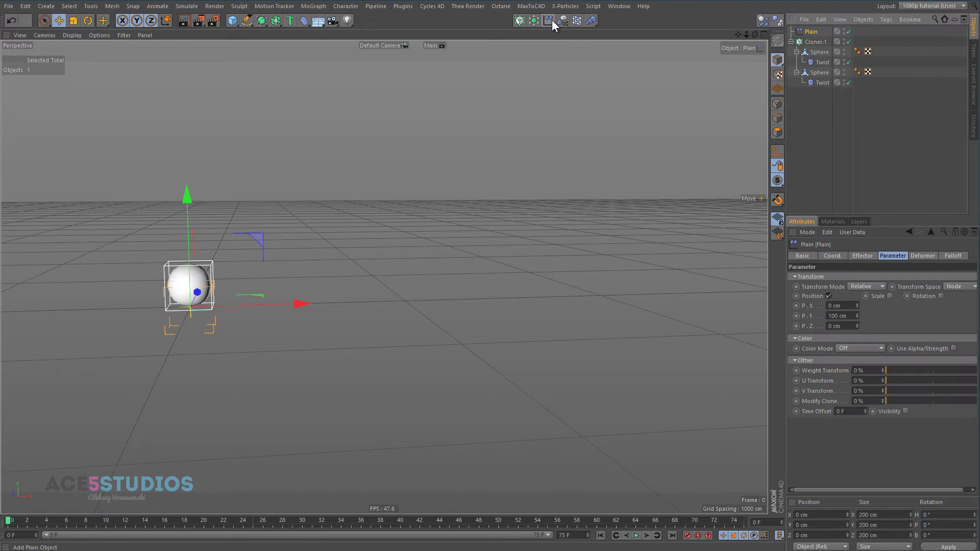
Turn off the Plain effector's Position, test Modify Clone, then reset it to 0%
left_click(829, 295)
mouse_move(903, 366)
left_mouse_down()
mouse_move(975, 370)
mouse_move(844, 375)
mouse_move(975, 370)
left_mouse_up()
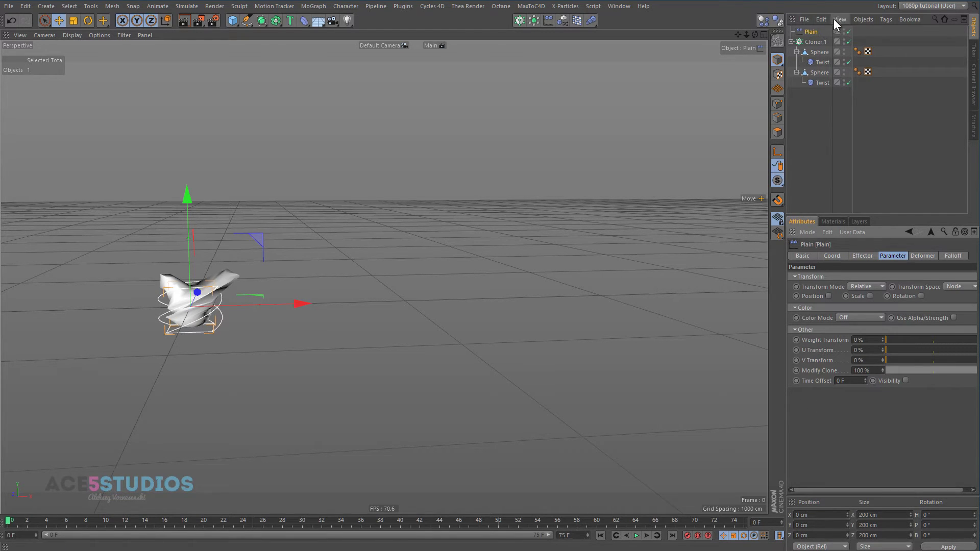
mouse_move(974, 371)
left_mouse_down()
mouse_move(868, 371)
mouse_move(973, 370)
mouse_move(847, 379)
mouse_move(973, 381)
mouse_move(846, 390)
mouse_move(970, 383)
mouse_move(830, 387)
mouse_move(972, 380)
mouse_move(841, 380)
mouse_move(973, 380)
mouse_move(851, 379)
mouse_move(951, 385)
mouse_move(862, 382)
left_mouse_up()
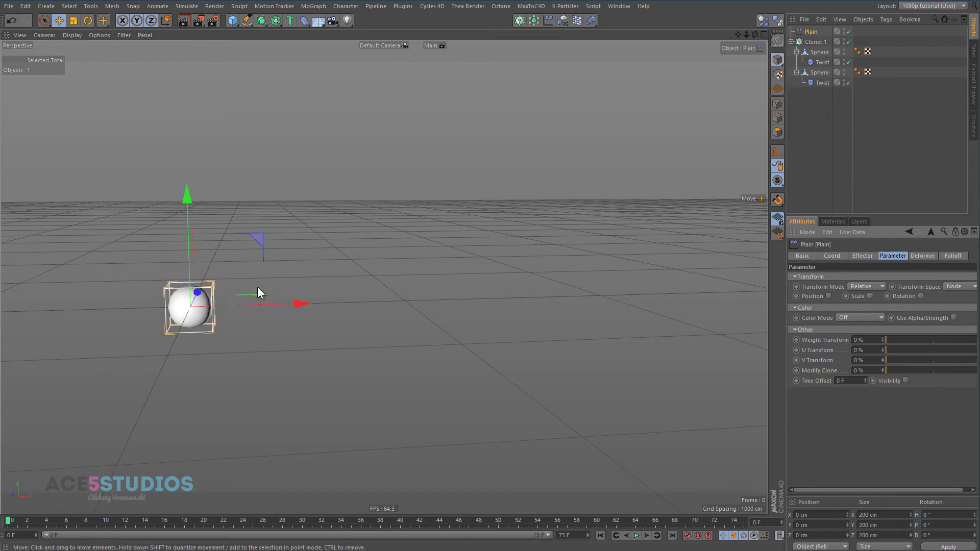
mouse_move(210, 297)
left_mouse_down("alt")
mouse_move(194, 339)
mouse_move(212, 330)
mouse_move(230, 363)
left_mouse_up("alt")
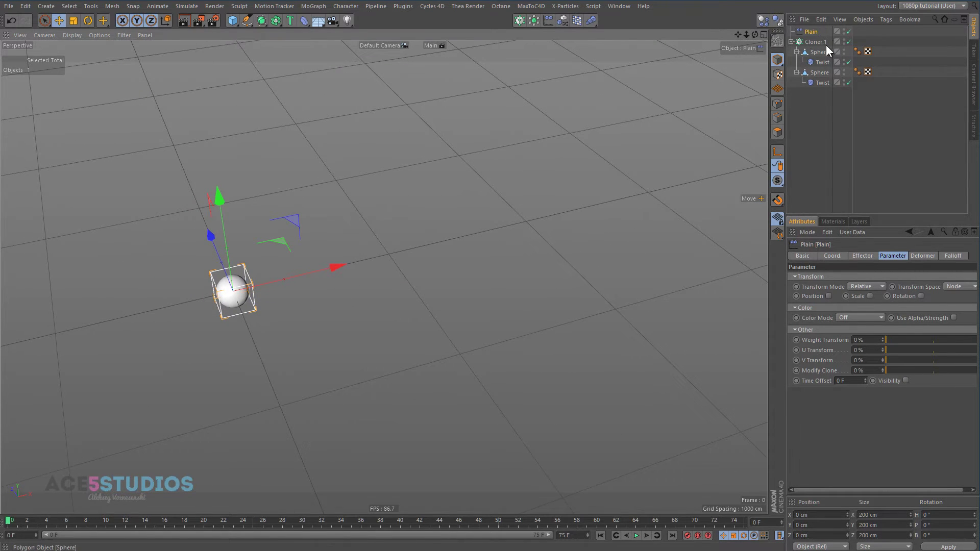
left_click(808, 42)
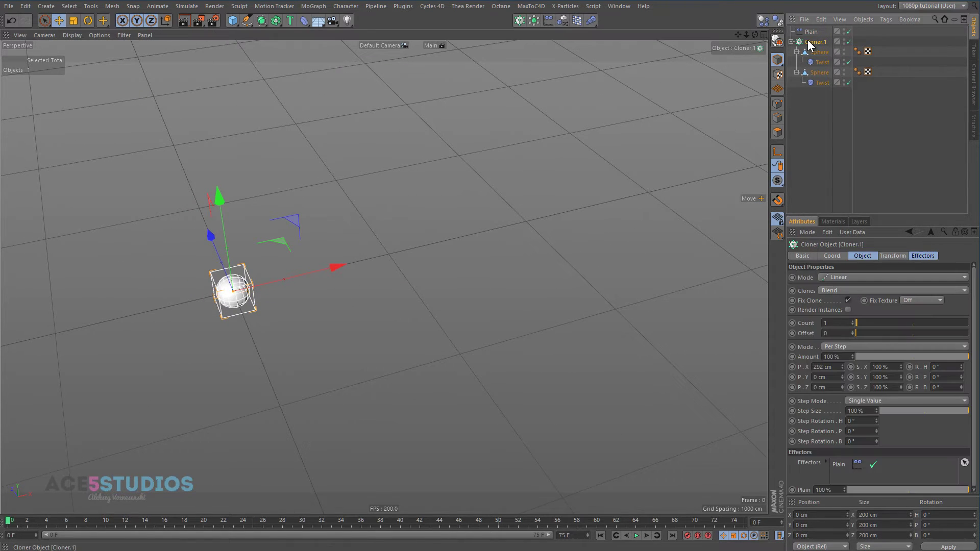
left_click(522, 21)
Wrap Cloner.1 in a Grid Array parent cloner, one layer high, widened along X and Z
key("ctrl+z")
left_click(521, 21, "alt")
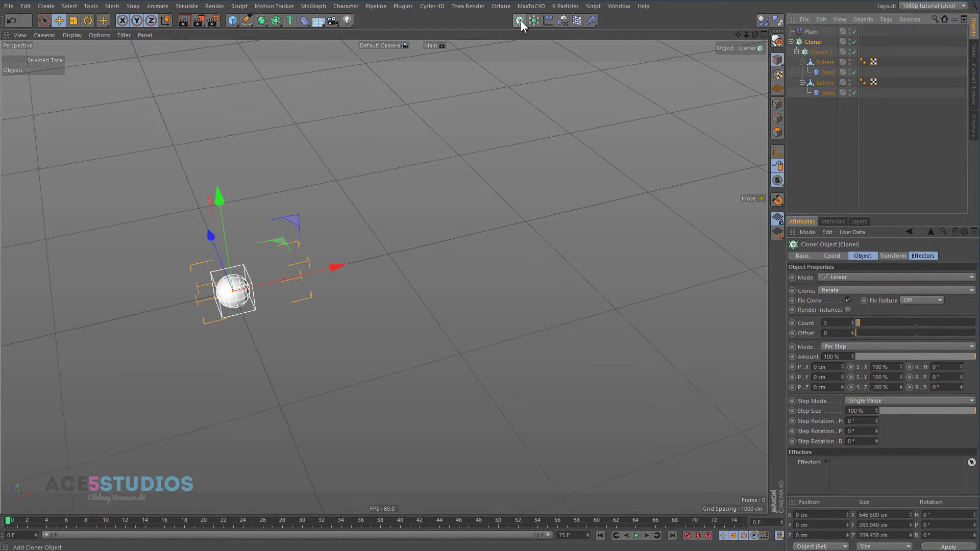
left_click(851, 280)
left_click(850, 316)
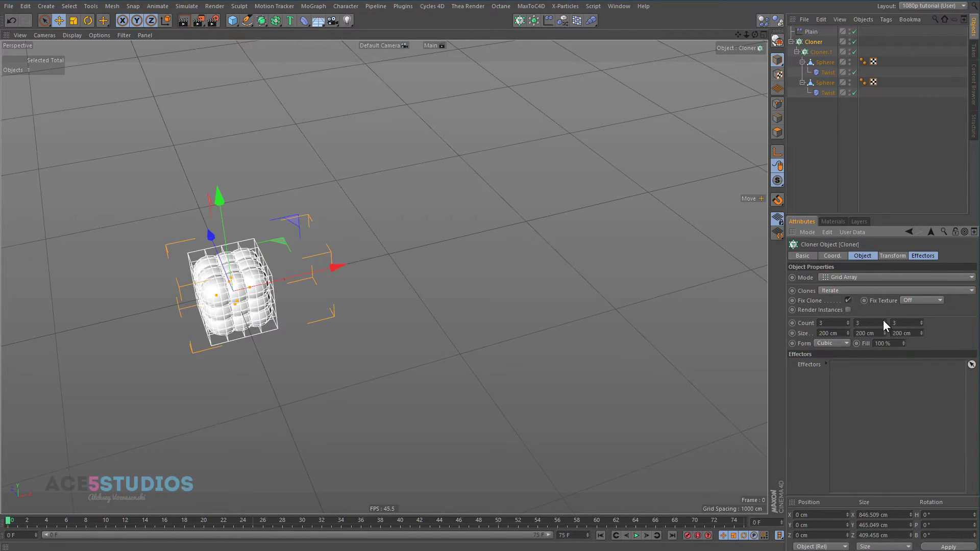
left_click_drag(884, 320, 884, 330)
left_click_drag(250, 288, 388, 261)
left_click_drag(257, 306, 324, 371)
Raise the grid's X and Z counts to 7 and increase the Plain effector's Modify Clone
left_click(834, 324)
scroll(833, 324, "up", 4)
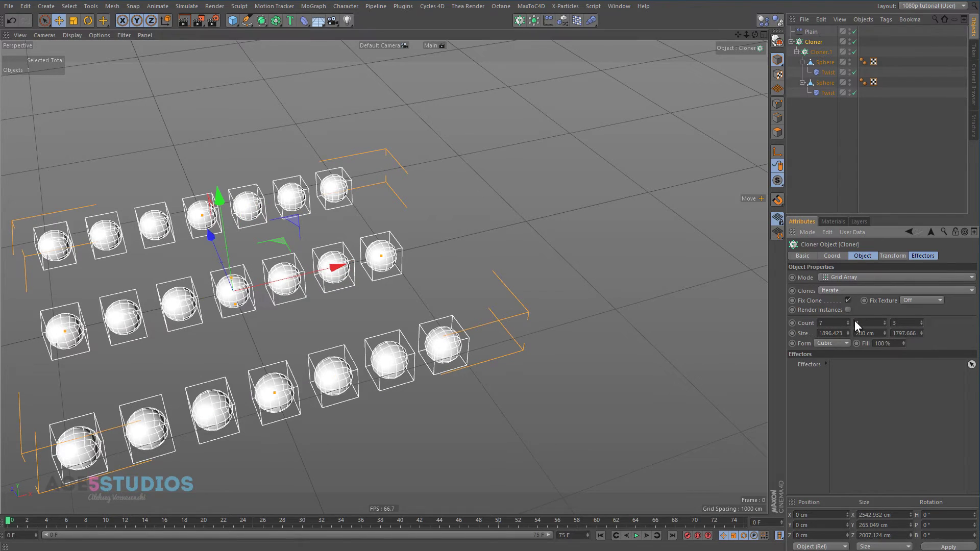
left_click(915, 326)
scroll(915, 326, "up", 3)
scroll(915, 326, "up", 1)
mouse_move(352, 238)
middle_mouse_down("alt")
mouse_move(574, 208)
mouse_move(499, 221)
middle_mouse_up("alt")
left_click(808, 33)
mouse_move(891, 367)
left_mouse_down()
mouse_move(964, 370)
mouse_move(852, 389)
left_mouse_up()
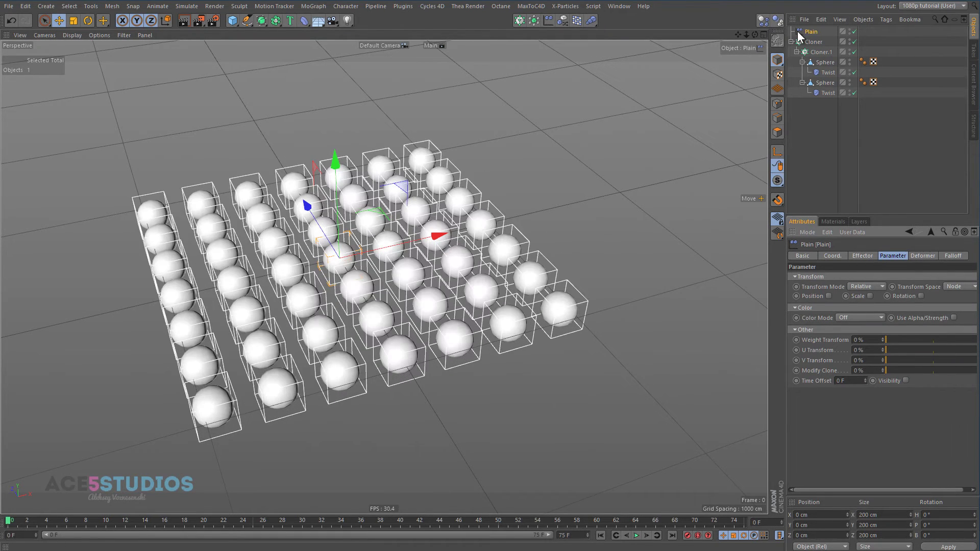
Give the Plain effector a Sphere falloff and scale it up to about 1656 cm
left_click(952, 256)
left_click(833, 277)
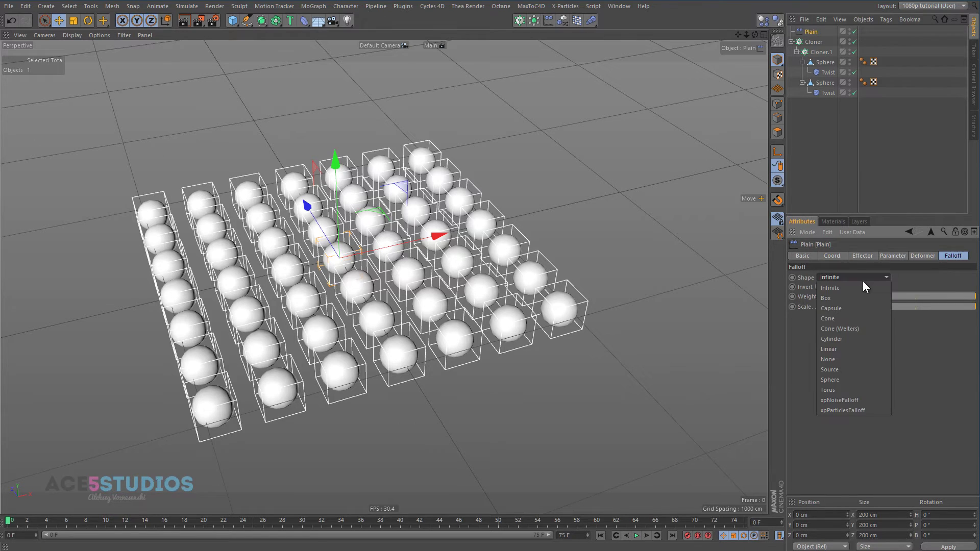
left_click(848, 379)
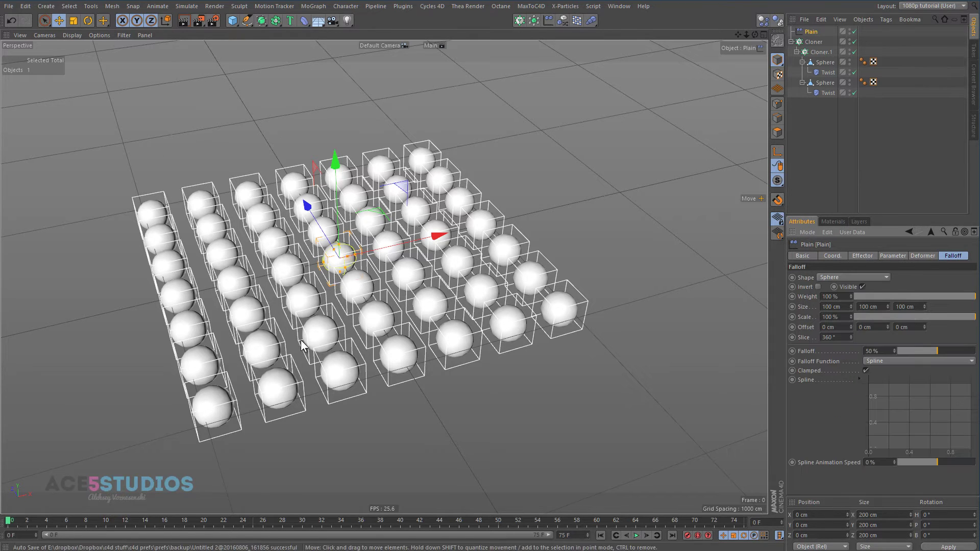
key("t")
left_click_drag(214, 323, 492, 127)
Set Modify Clone to 100% and move the falloff along X beside the grid
left_click(810, 32)
left_click(881, 256)
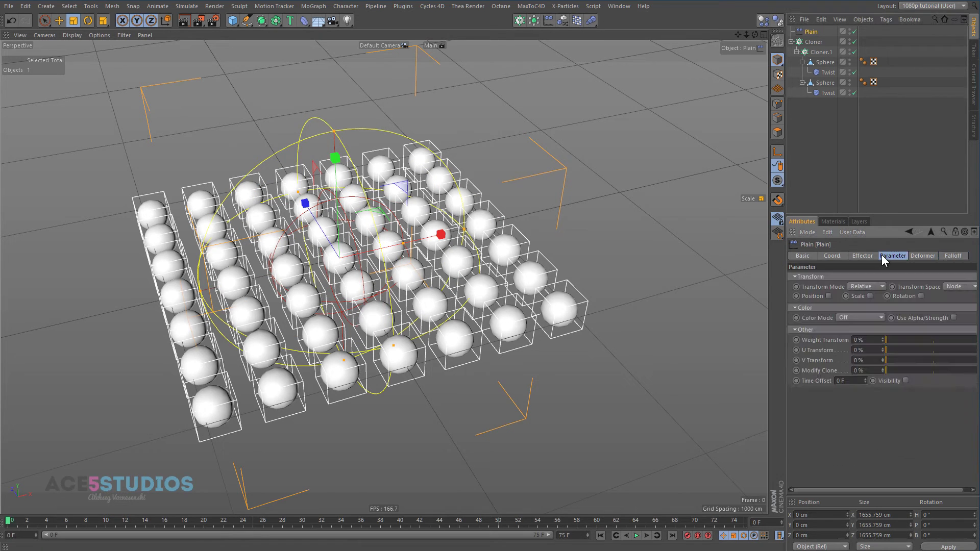
left_click_drag(894, 369, 975, 370)
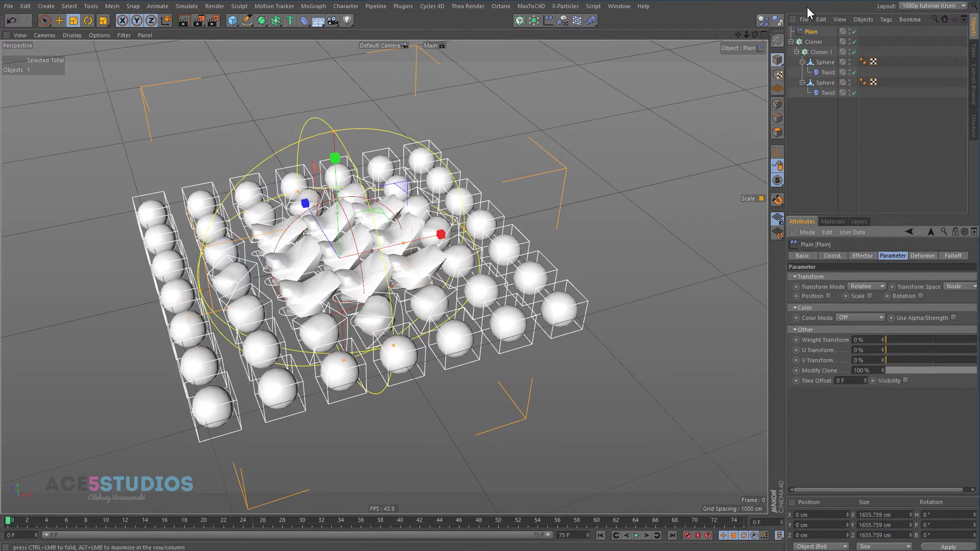
key("e")
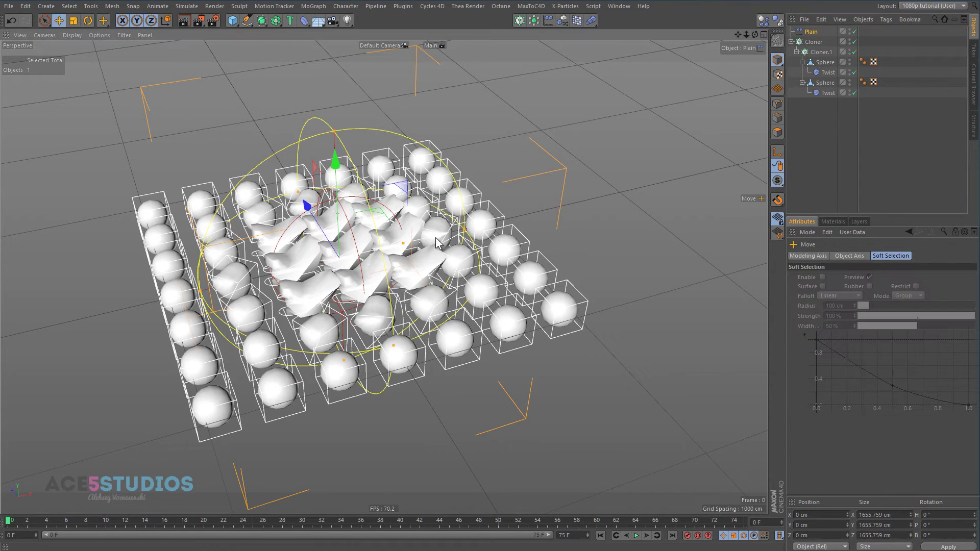
left_click_drag(443, 239, 725, 164)
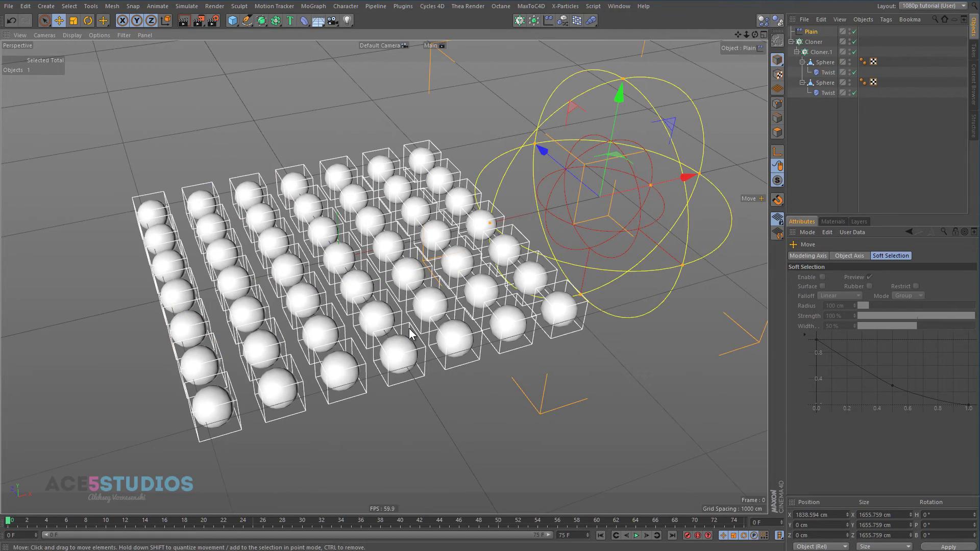
left_click_drag(409, 328, 381, 289, "alt")
left_click_drag(735, 271, 762, 261)
Make material Mat.1 blue and Mat red in the Material Manager
left_click(831, 221)
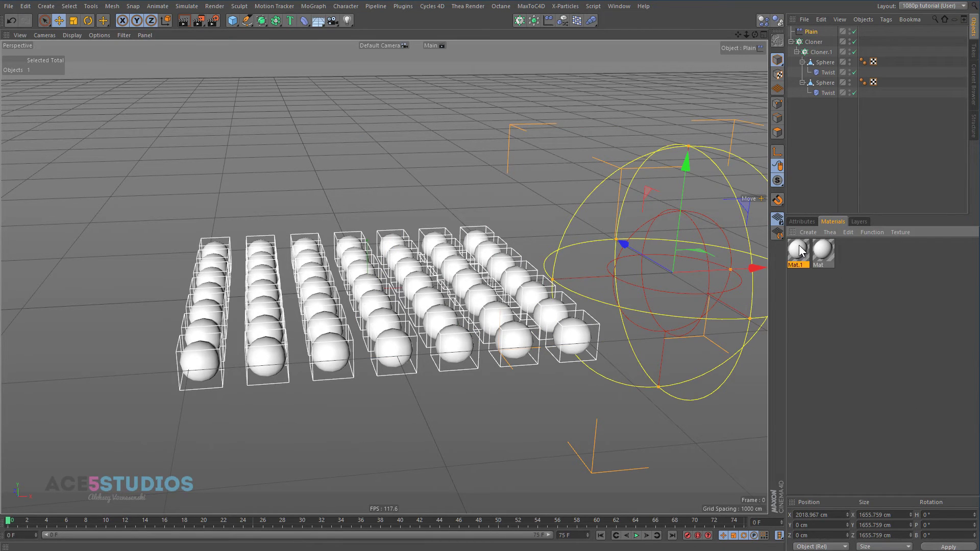
double_click(798, 251)
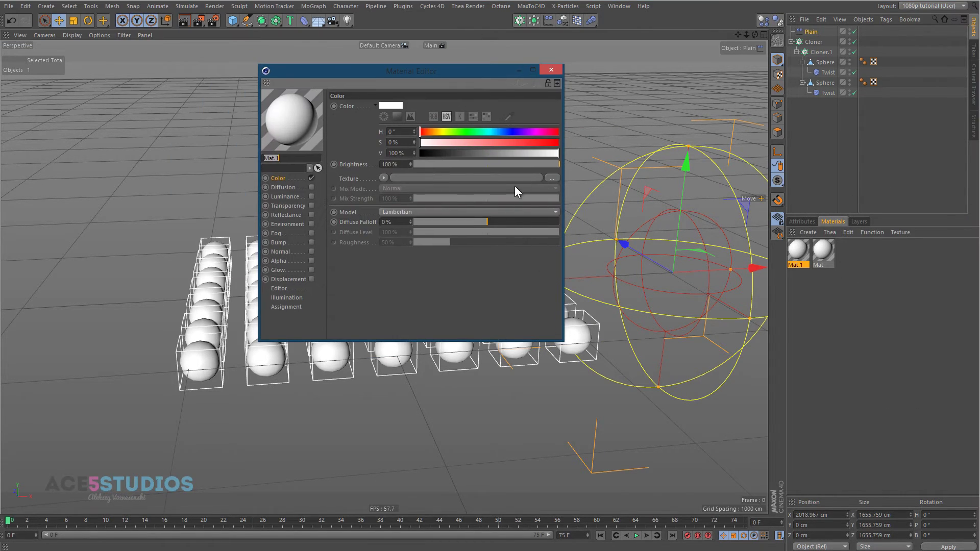
left_click(500, 133)
left_click_drag(503, 142, 559, 143)
left_click(826, 251)
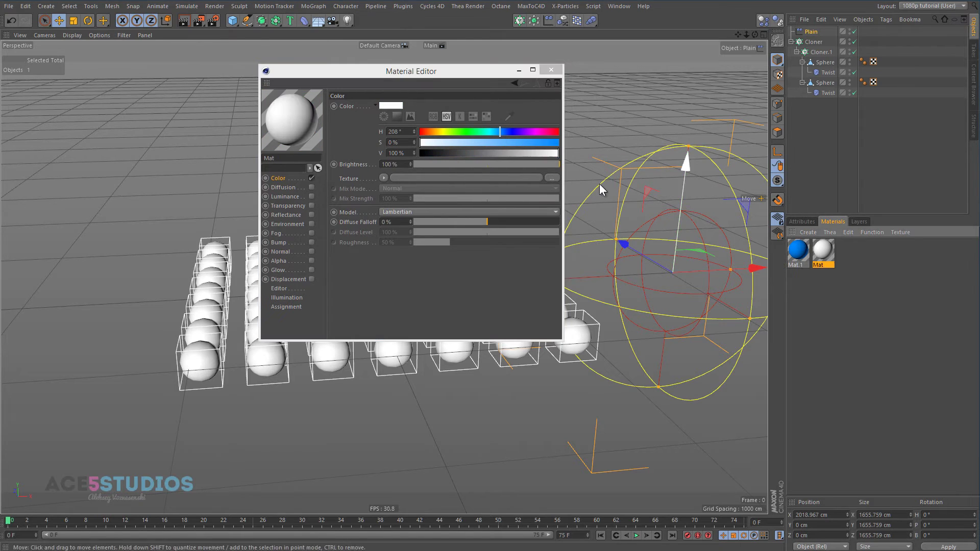
left_click(558, 132)
left_click(506, 142)
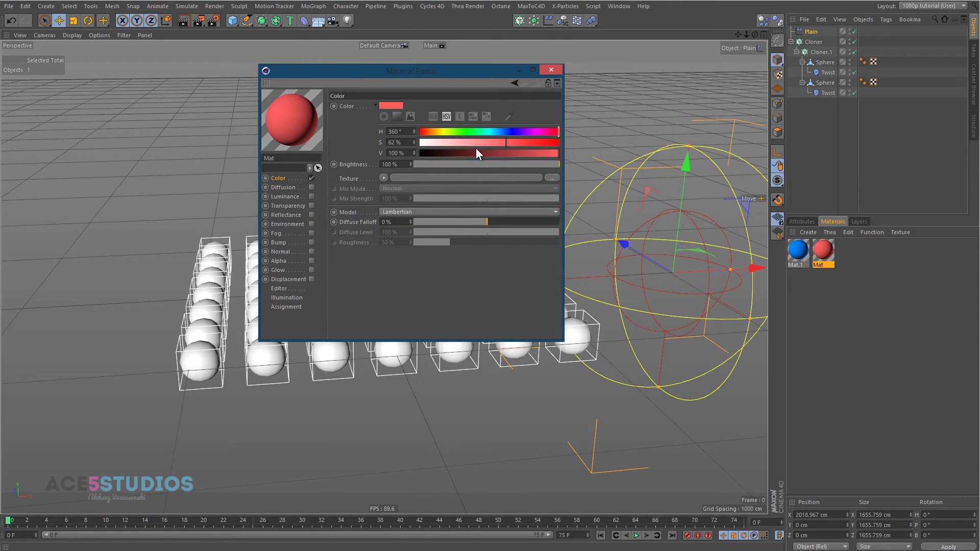
left_click(551, 71)
Center the falloff over the grid and give both spheres the blue Mat.1 material
left_click_drag(821, 252, 825, 82)
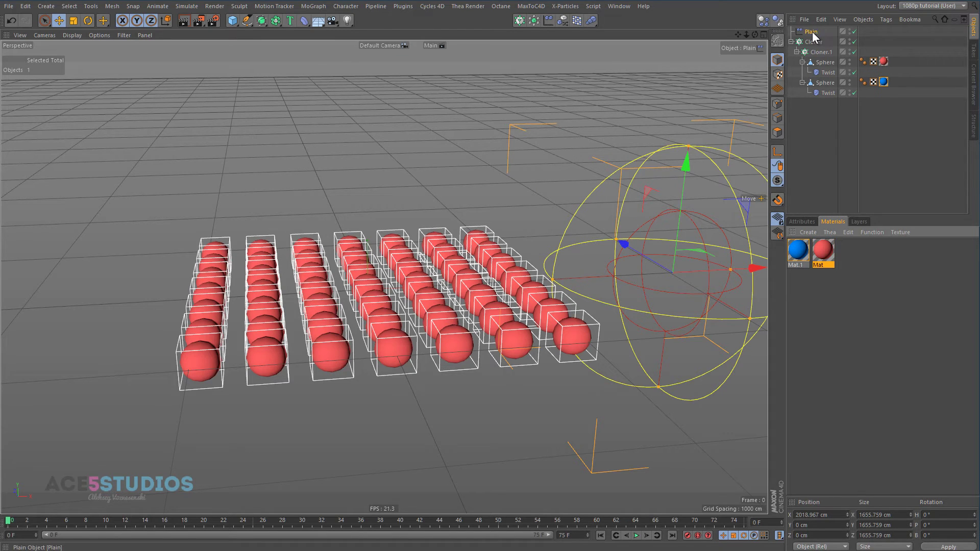
left_click_drag(753, 268, 551, 292)
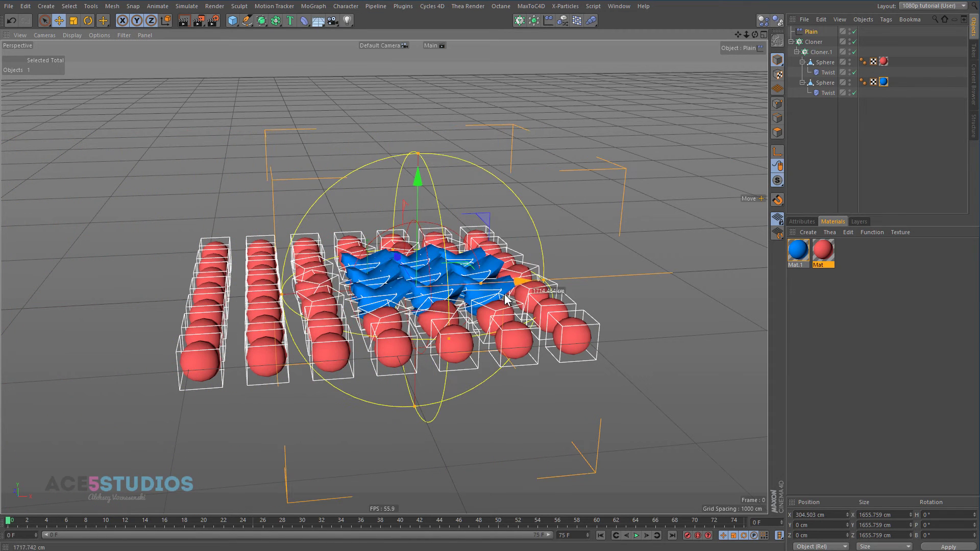
left_click(884, 61)
key("Delete")
mouse_move(882, 82)
left_mouse_down()
mouse_move(883, 63)
mouse_move(884, 82)
left_mouse_up()
left_click(798, 250)
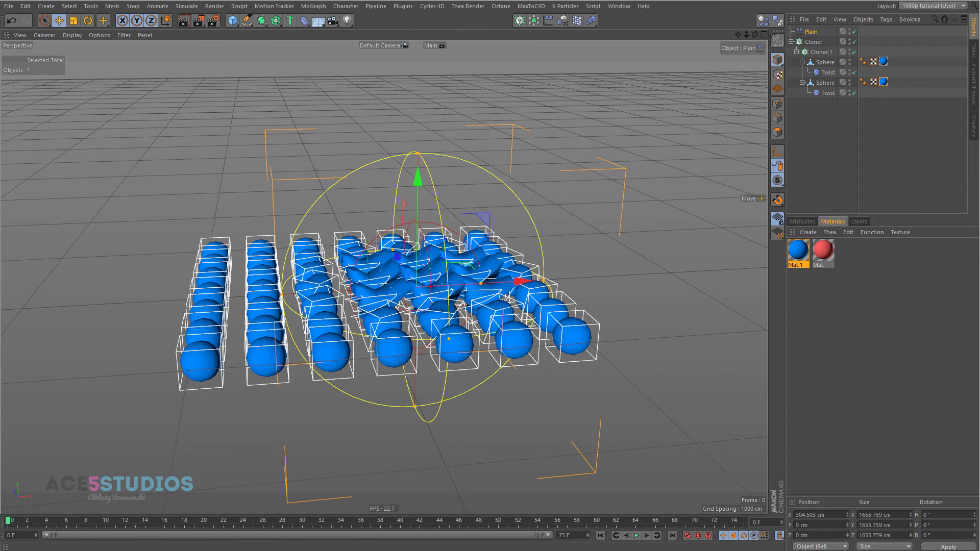
Load a MoGraph Color Shader into Mat.1's Color texture so the clones turn white
double_click(798, 250)
left_click_drag(489, 170, 482, 168)
left_click(412, 274)
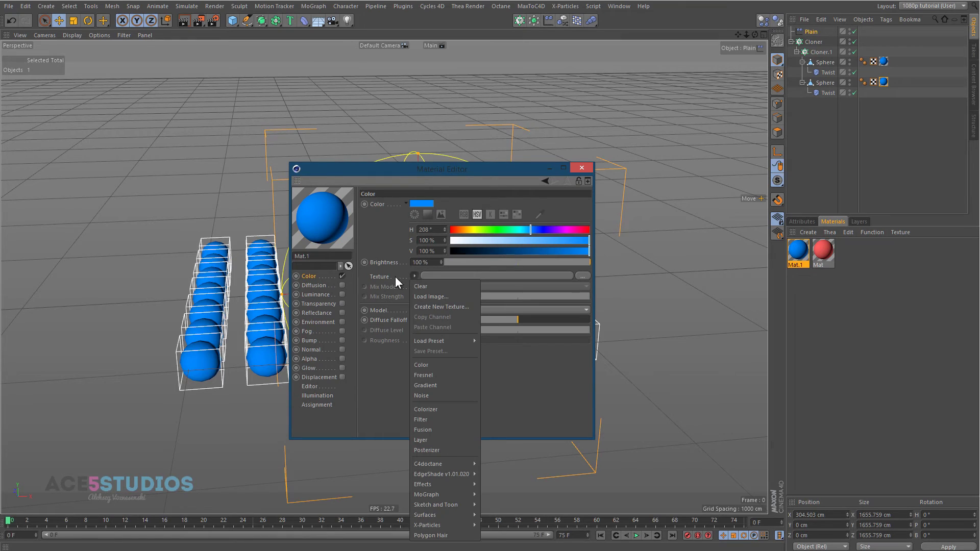
left_click(319, 277)
left_click(413, 276)
mouse_move(463, 495)
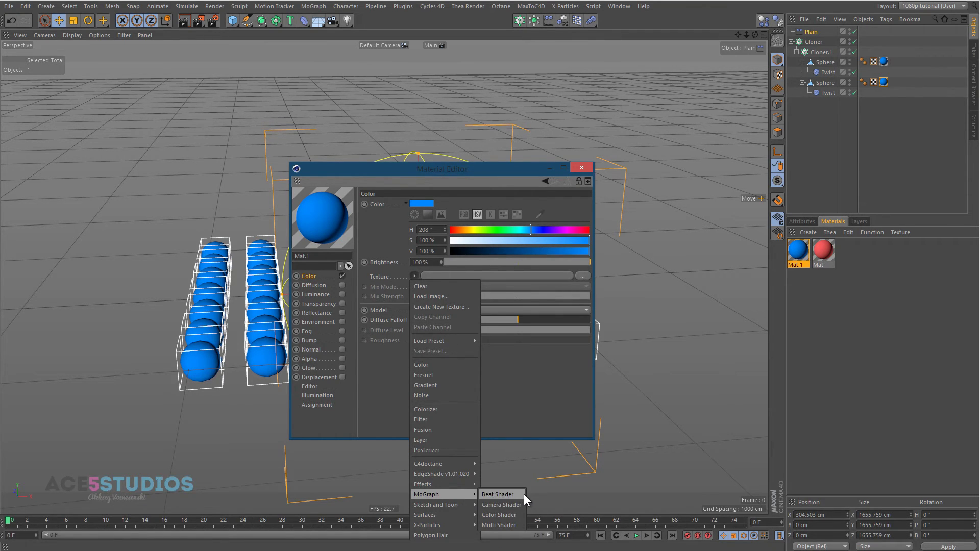
left_click(516, 515)
left_click(584, 168)
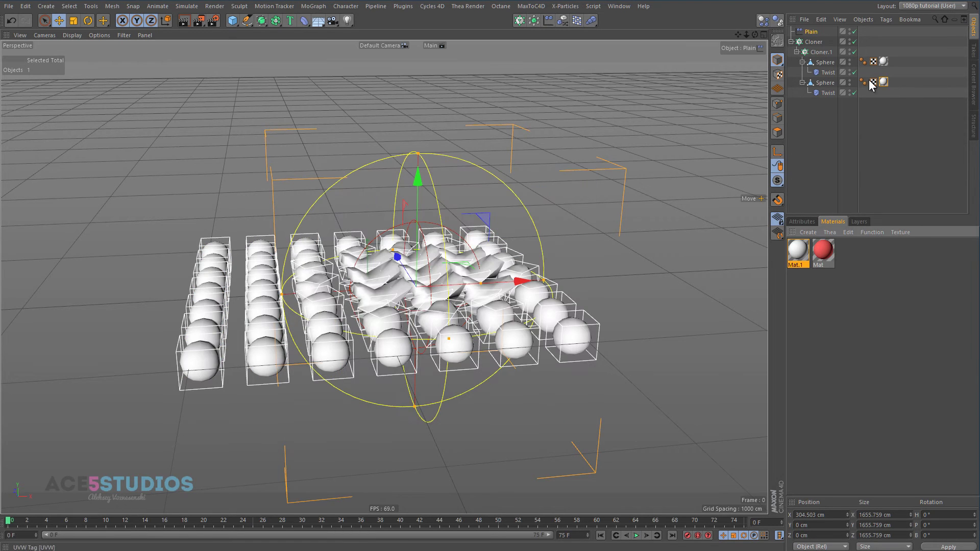
Set the outer Cloner's Transform colour to green
left_click(814, 41)
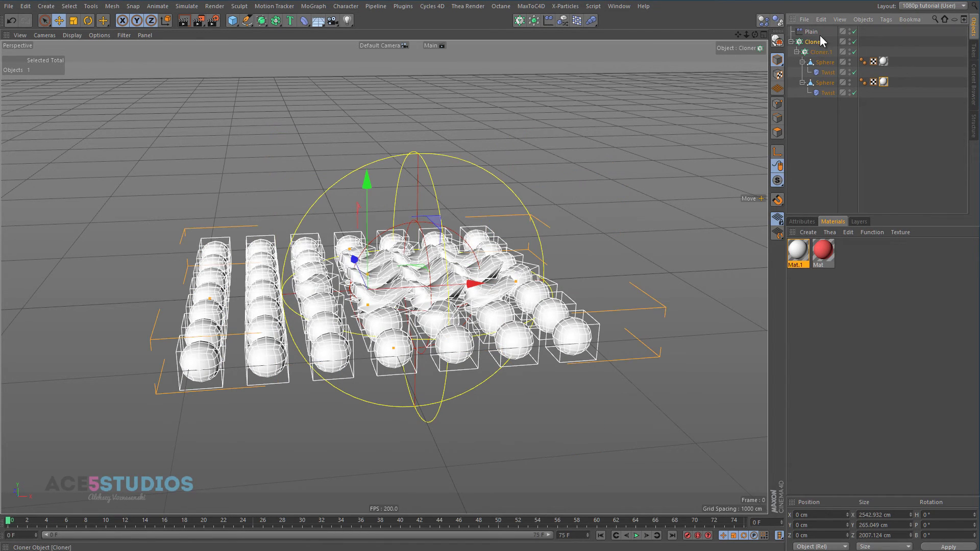
left_click(802, 222)
left_click(838, 223)
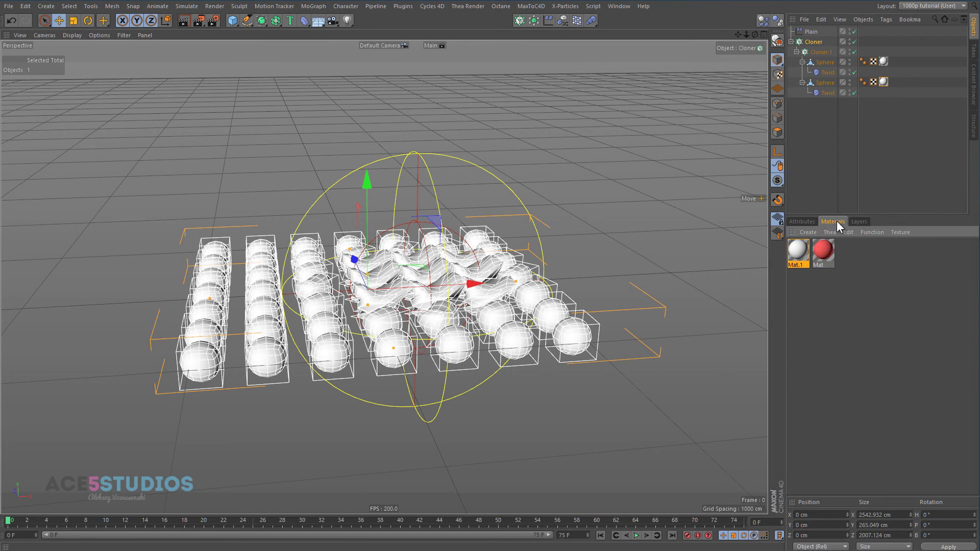
left_click(803, 222)
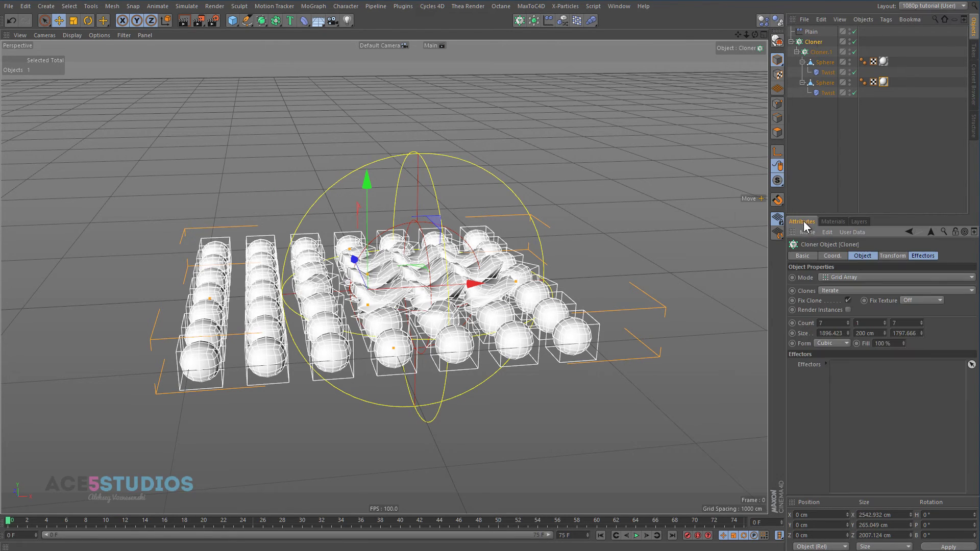
left_click(889, 256)
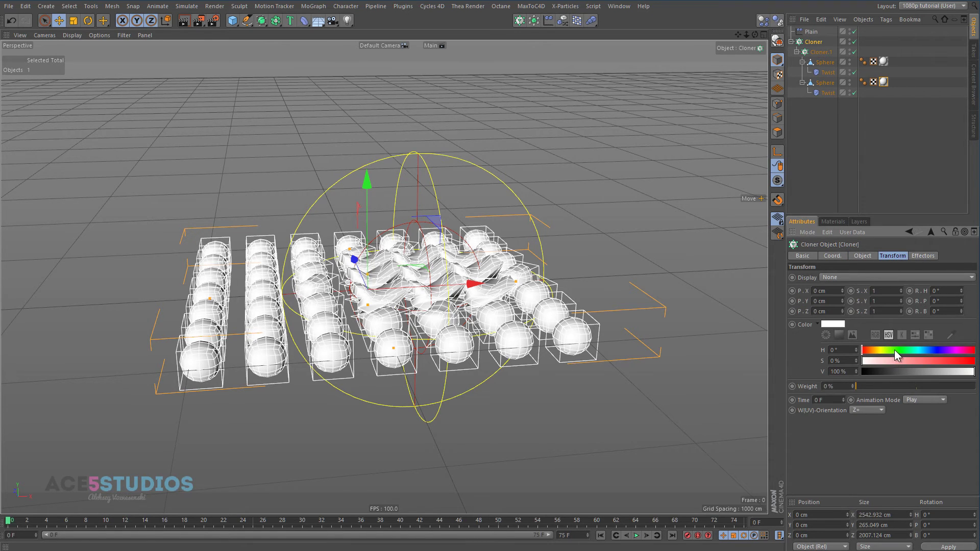
left_click_drag(896, 350, 910, 352)
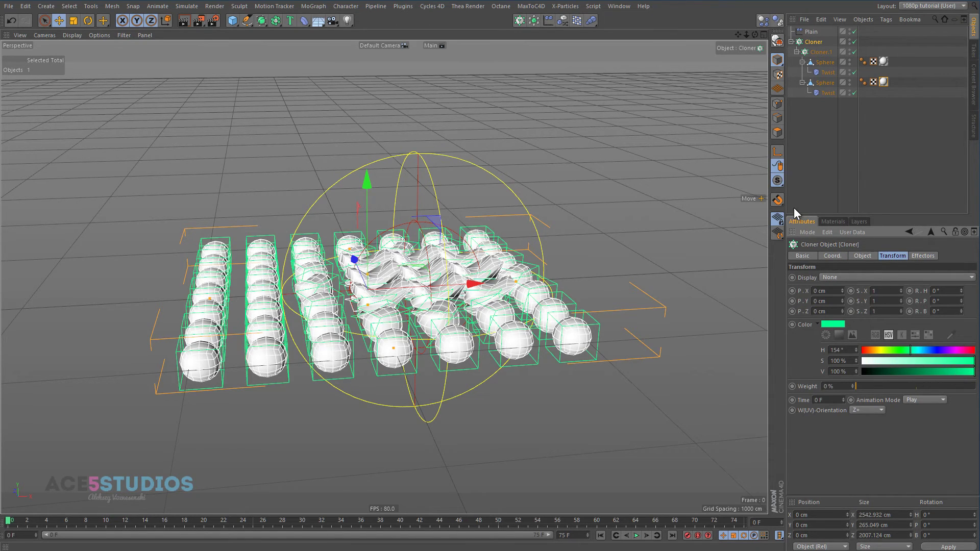
Give Cloner.1 a saturated Transform colour at hue 65°
left_click(820, 52)
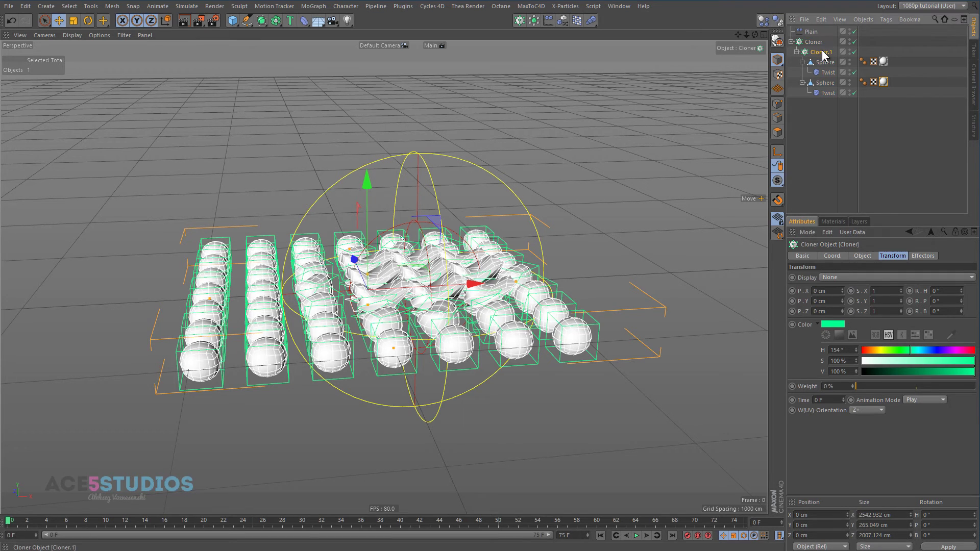
left_click_drag(892, 350, 905, 351)
left_click_drag(916, 361, 882, 351)
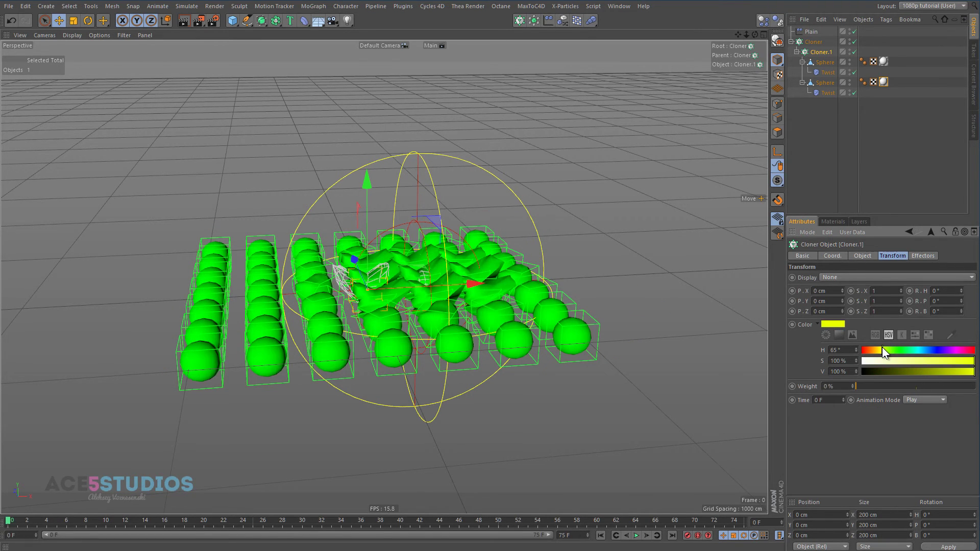
Set the Plain effector's Color Mode to User Defined with a yellow colour at hue 53°
left_click(816, 31)
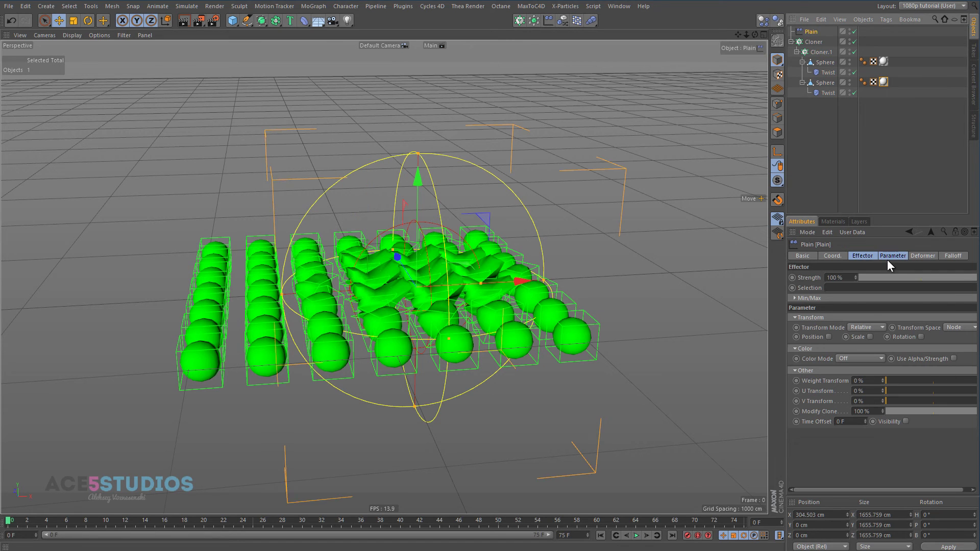
left_click(858, 358)
left_click(857, 378)
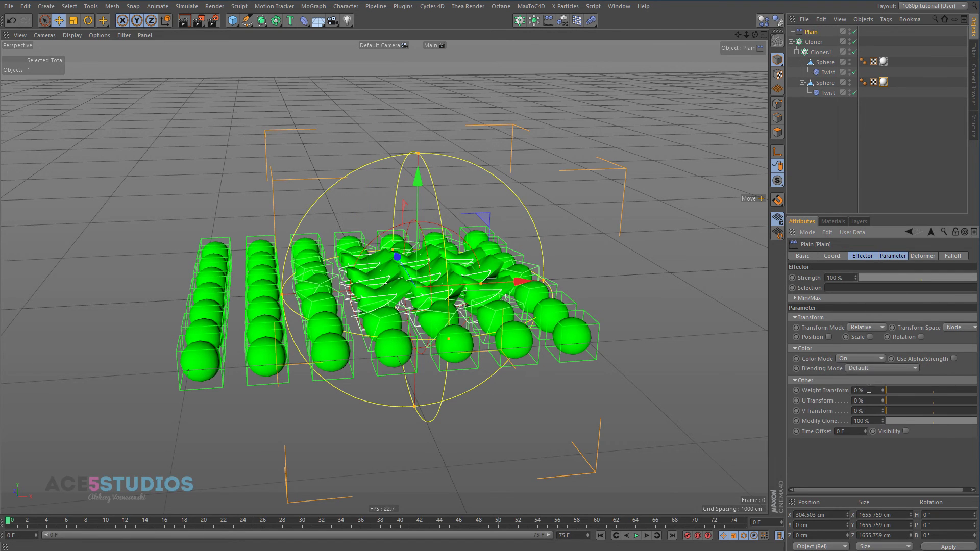
left_click(898, 367)
left_click(849, 359)
left_click(849, 359)
left_click(853, 393)
left_click_drag(906, 393, 974, 404)
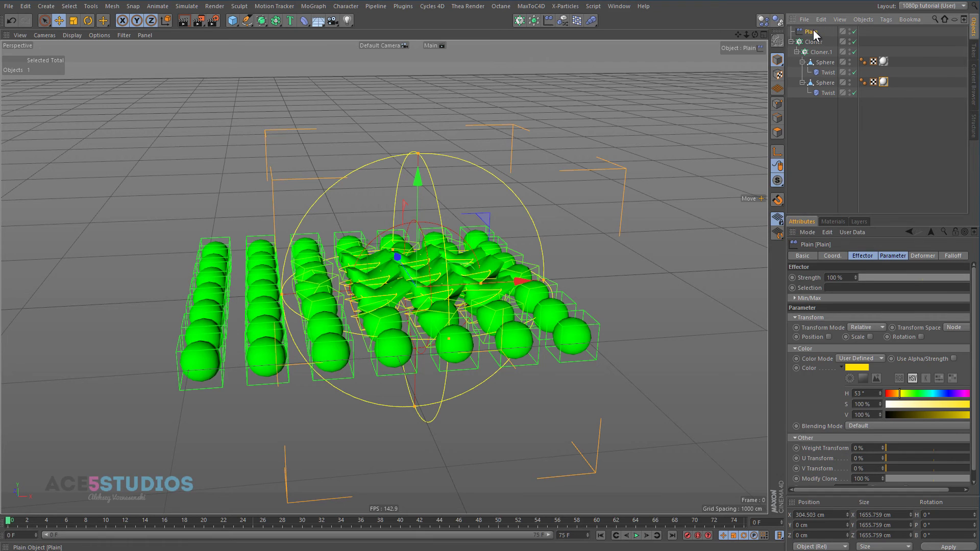
left_click_drag(429, 278, 426, 345, "alt")
Stretch the Plain falloff to about 3513 cm along X and shift it along X and Z
left_click_drag(502, 271, 492, 295)
left_click_drag(531, 269, 676, 271)
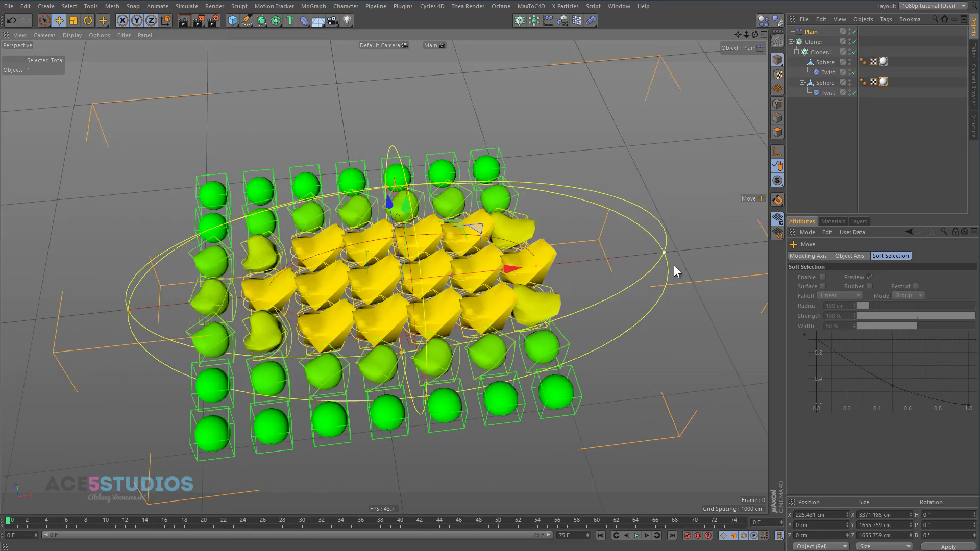
left_click_drag(507, 267, 346, 221)
left_click_drag(310, 304, 431, 264, "alt")
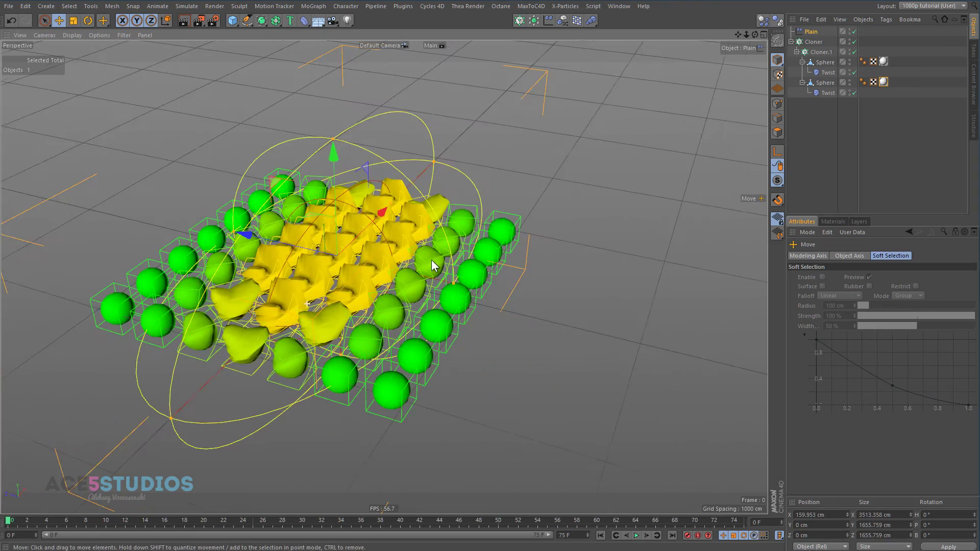